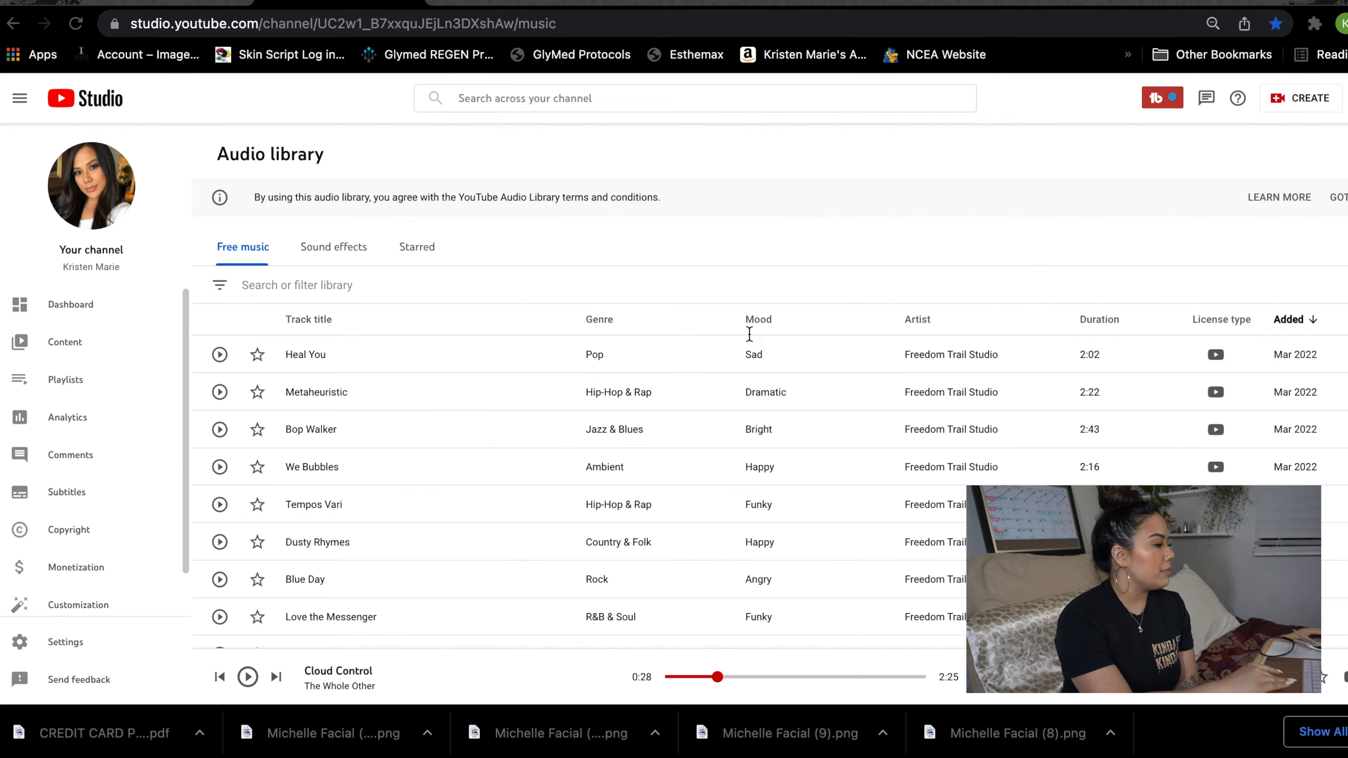
# Download the track Ponderous Days from the free music list and open the downloaded MP3
pyautogui.scroll(-3, 753, 303)
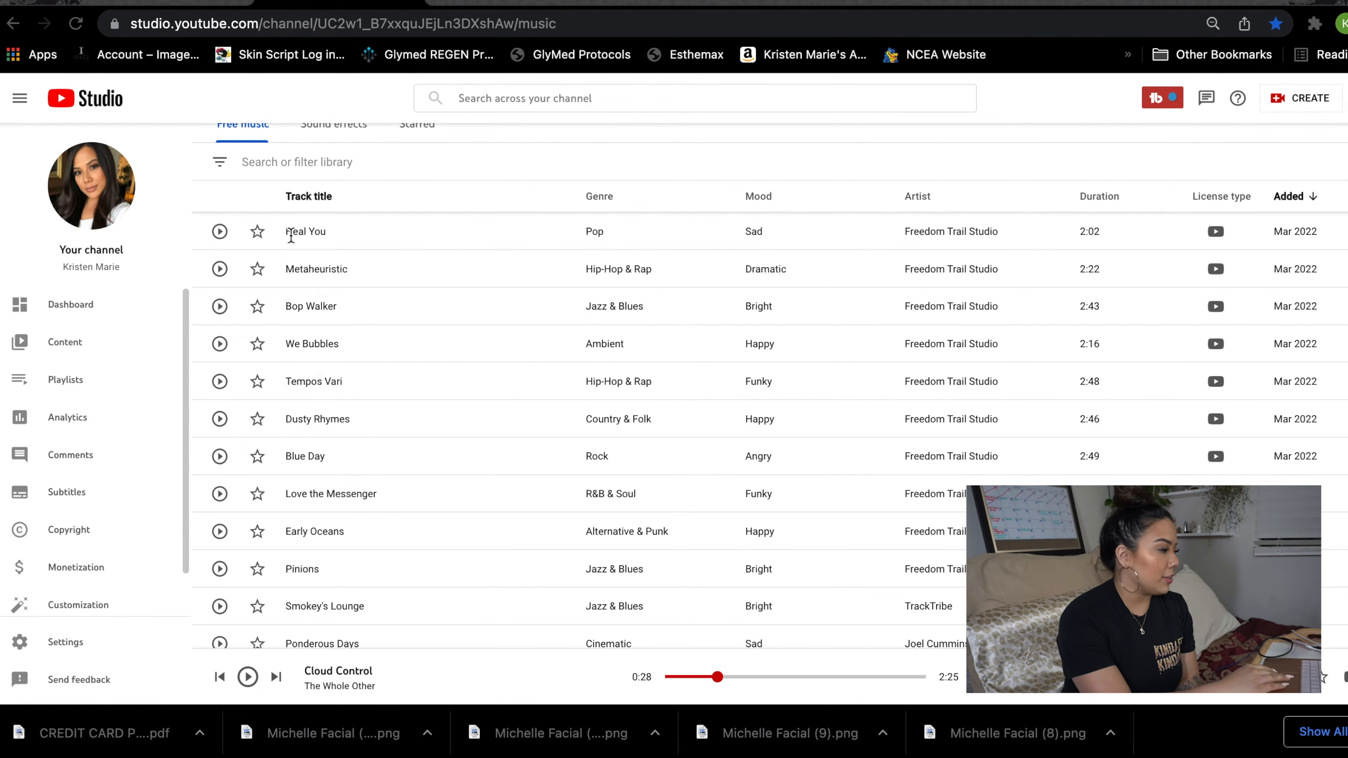
pyautogui.scroll(-4, 658, 444)
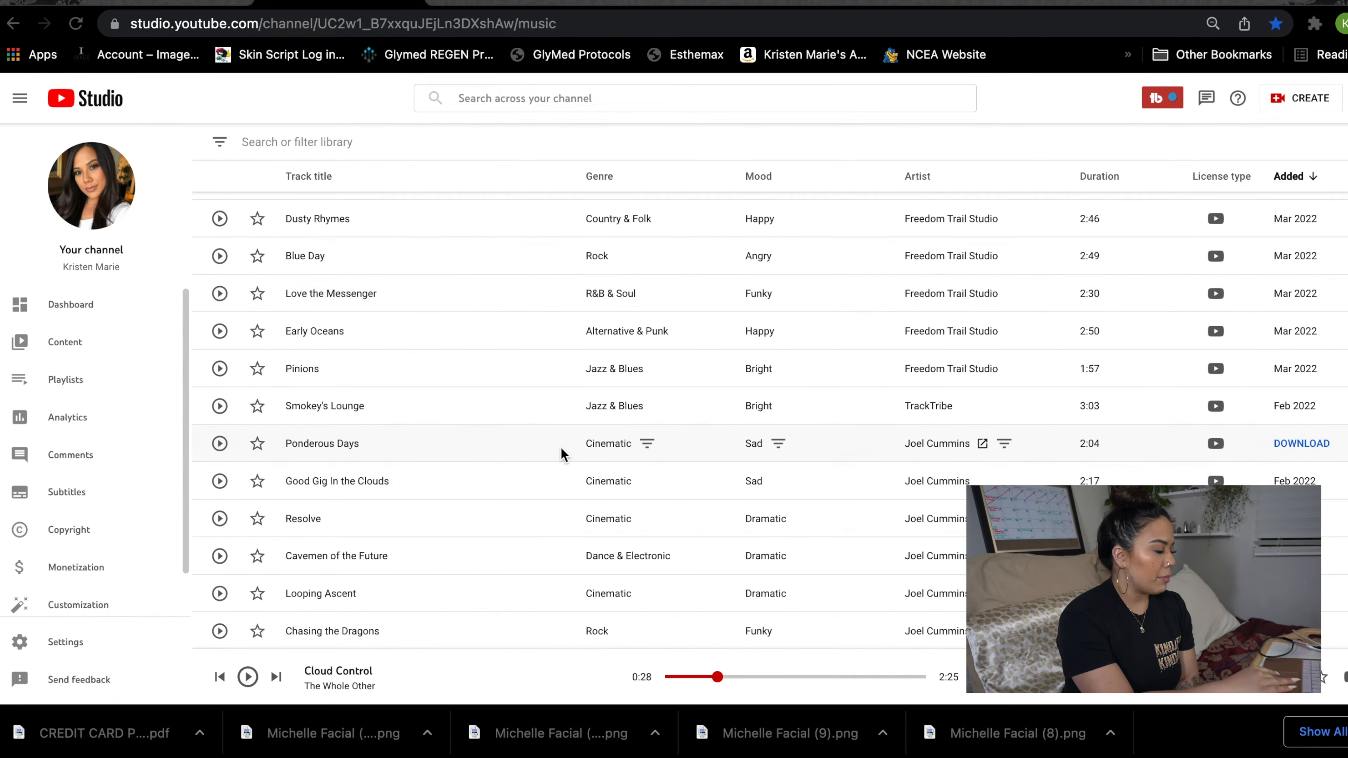
pyautogui.click(1300, 445)
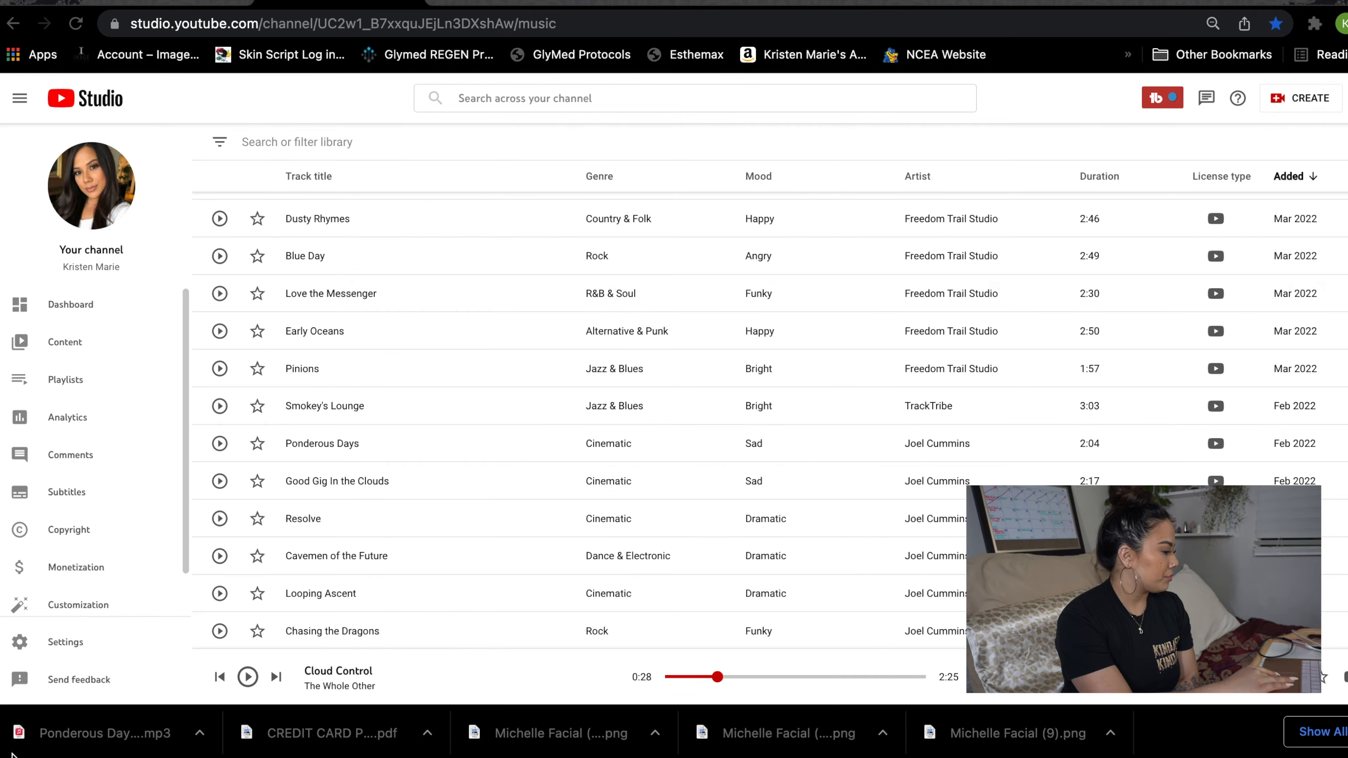
pyautogui.click(128, 736)
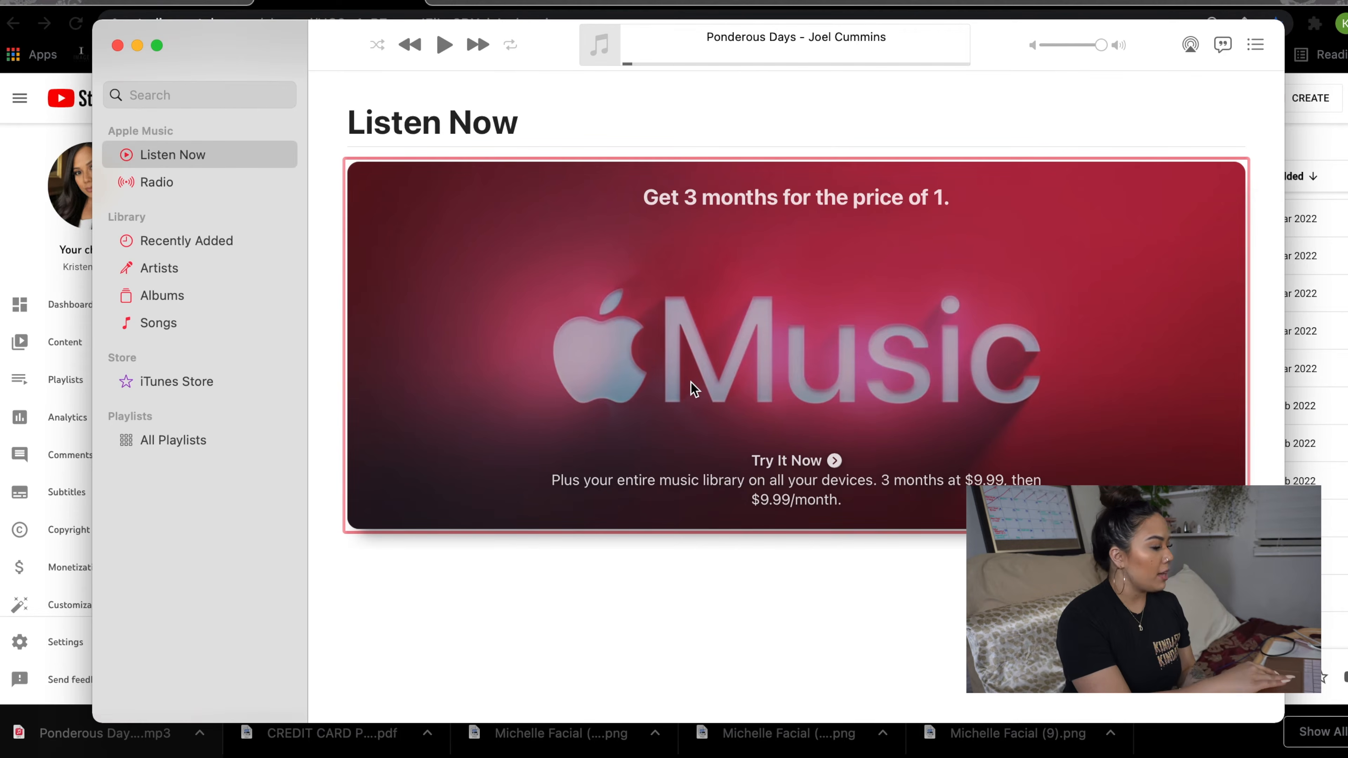
# Switch to iMovie and look through its music library for the downloaded Ponderous Days track
pyautogui.click(1060, 754)
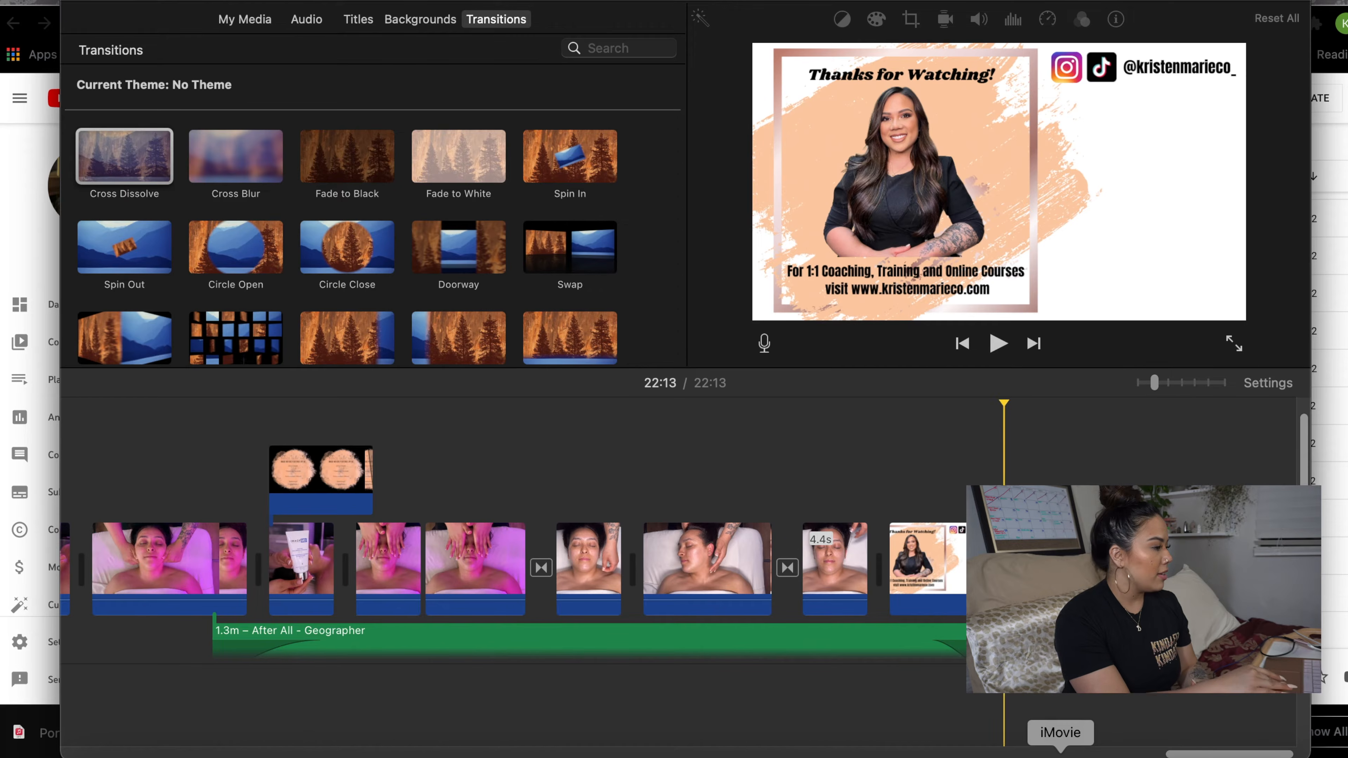
pyautogui.click(306, 20)
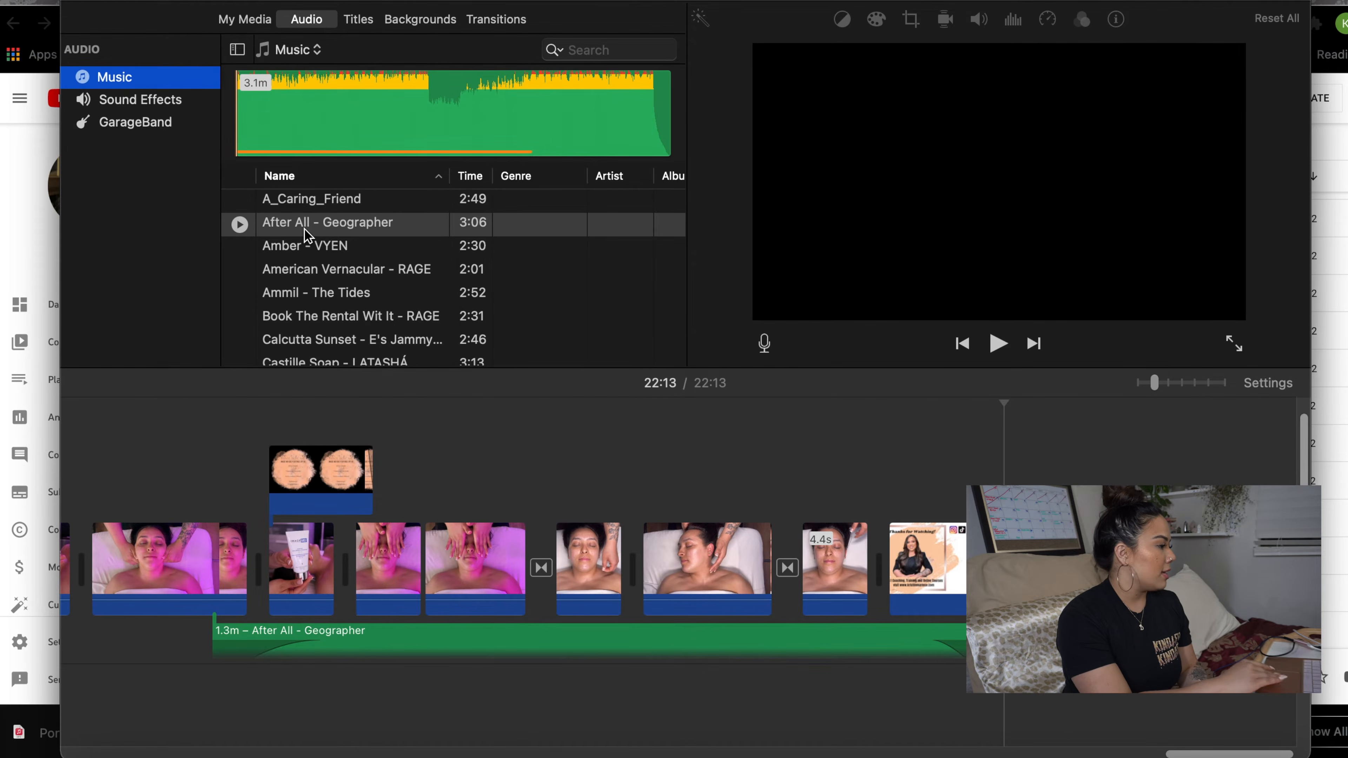
pyautogui.scroll(-15, 307, 235)
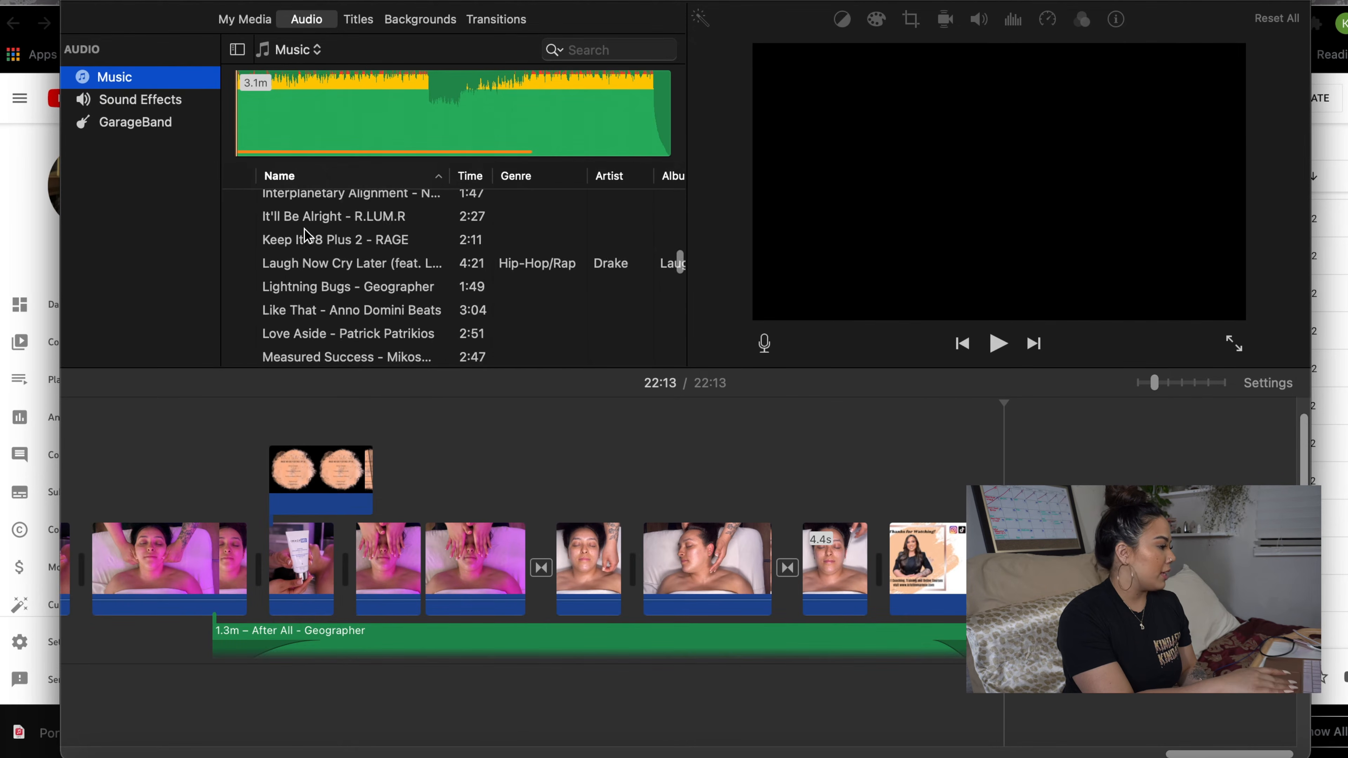
pyautogui.scroll(-20, 307, 234)
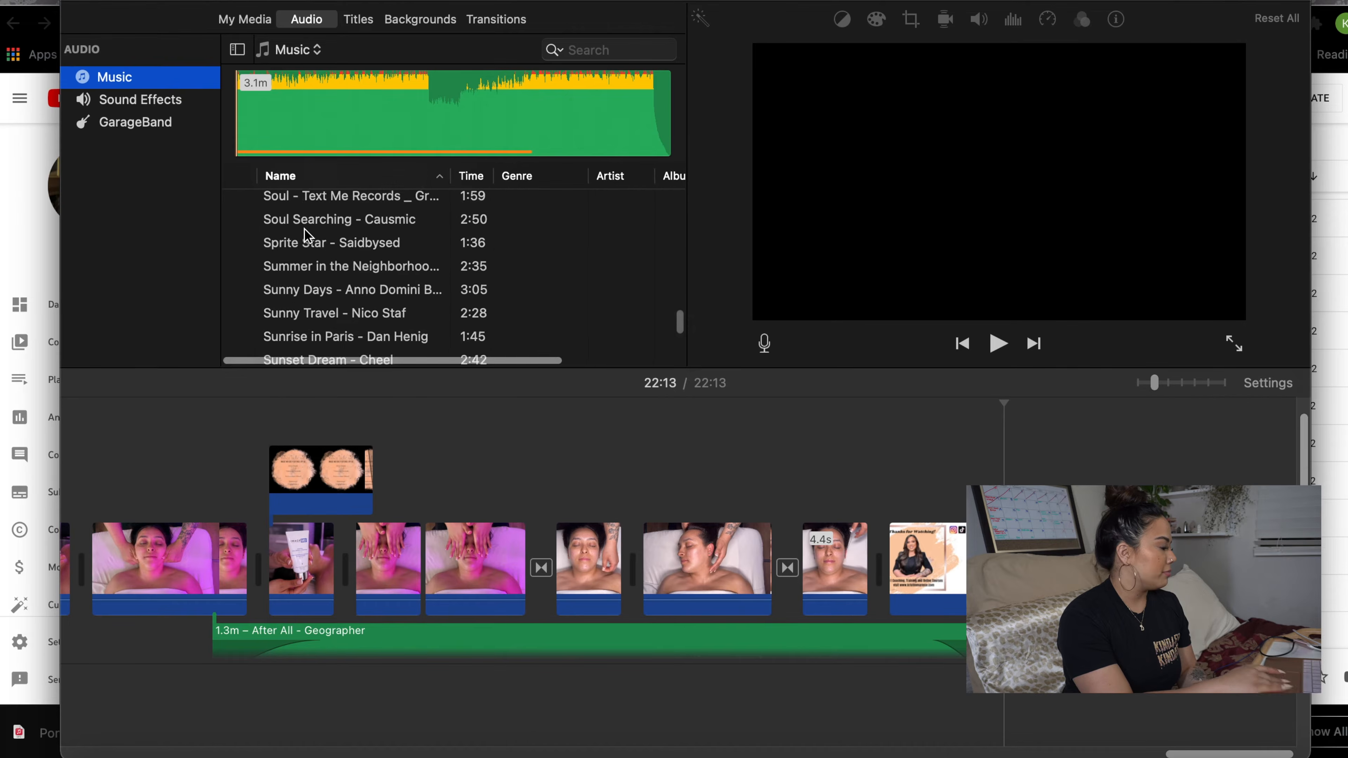
pyautogui.scroll(20, 307, 235)
pyautogui.scroll(-5, 313, 239)
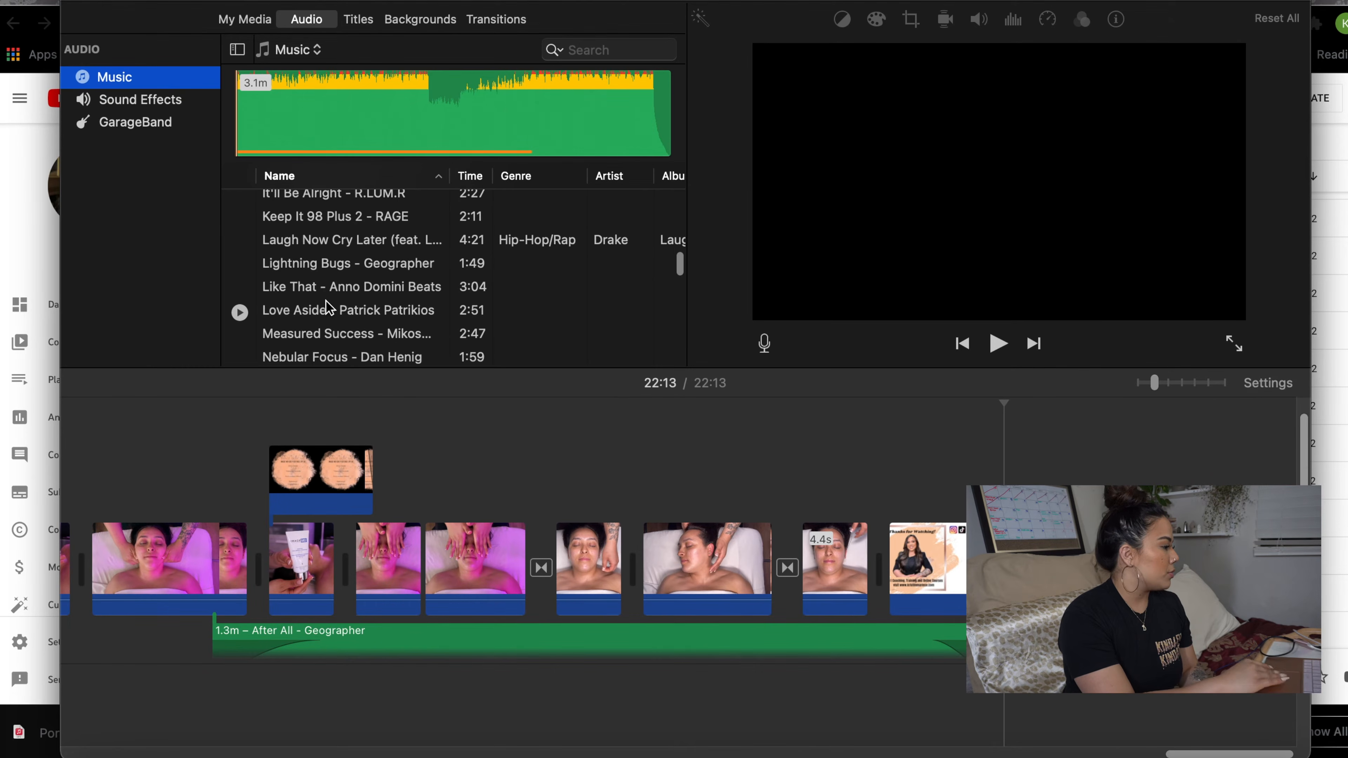
pyautogui.scroll(-8, 329, 307)
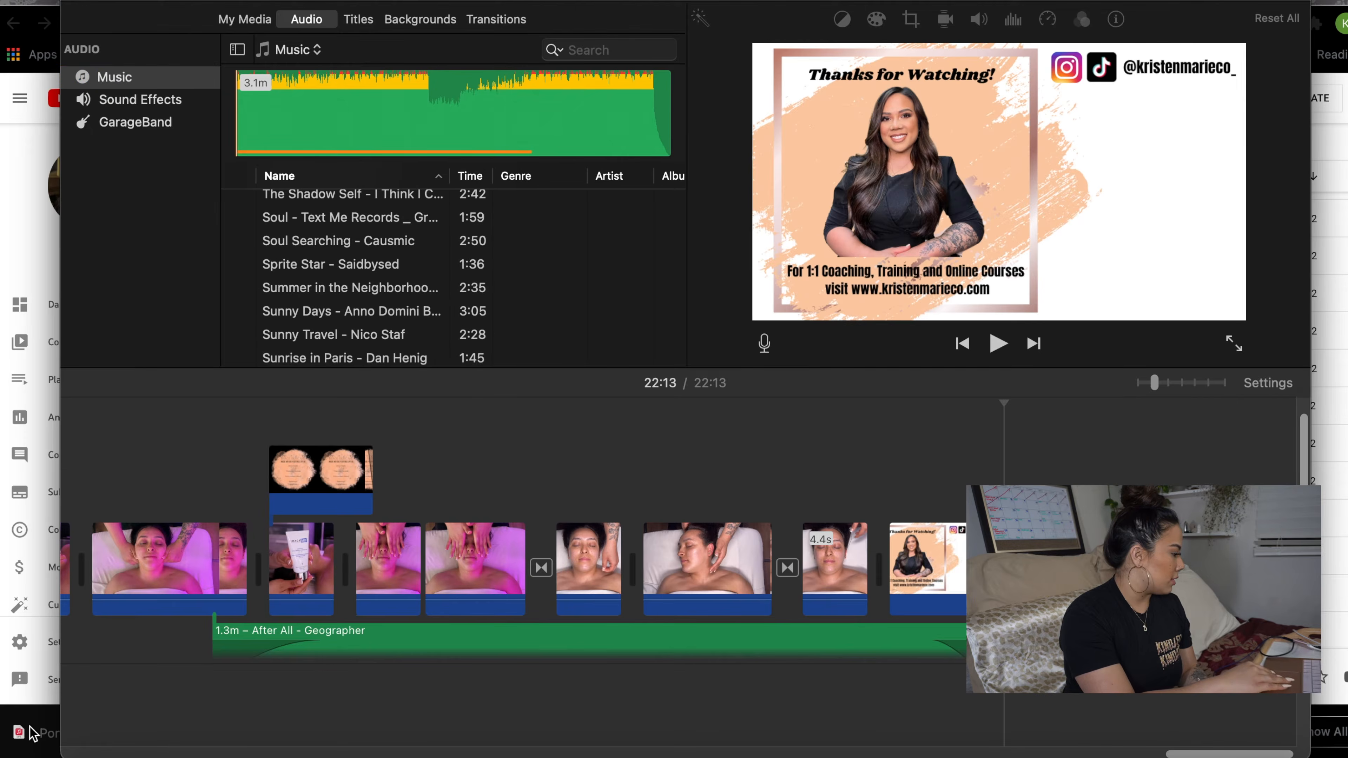
# Reopen the downloaded Ponderous Days MP3 in Music, pause its playback and return to iMovie
pyautogui.click(30, 734)
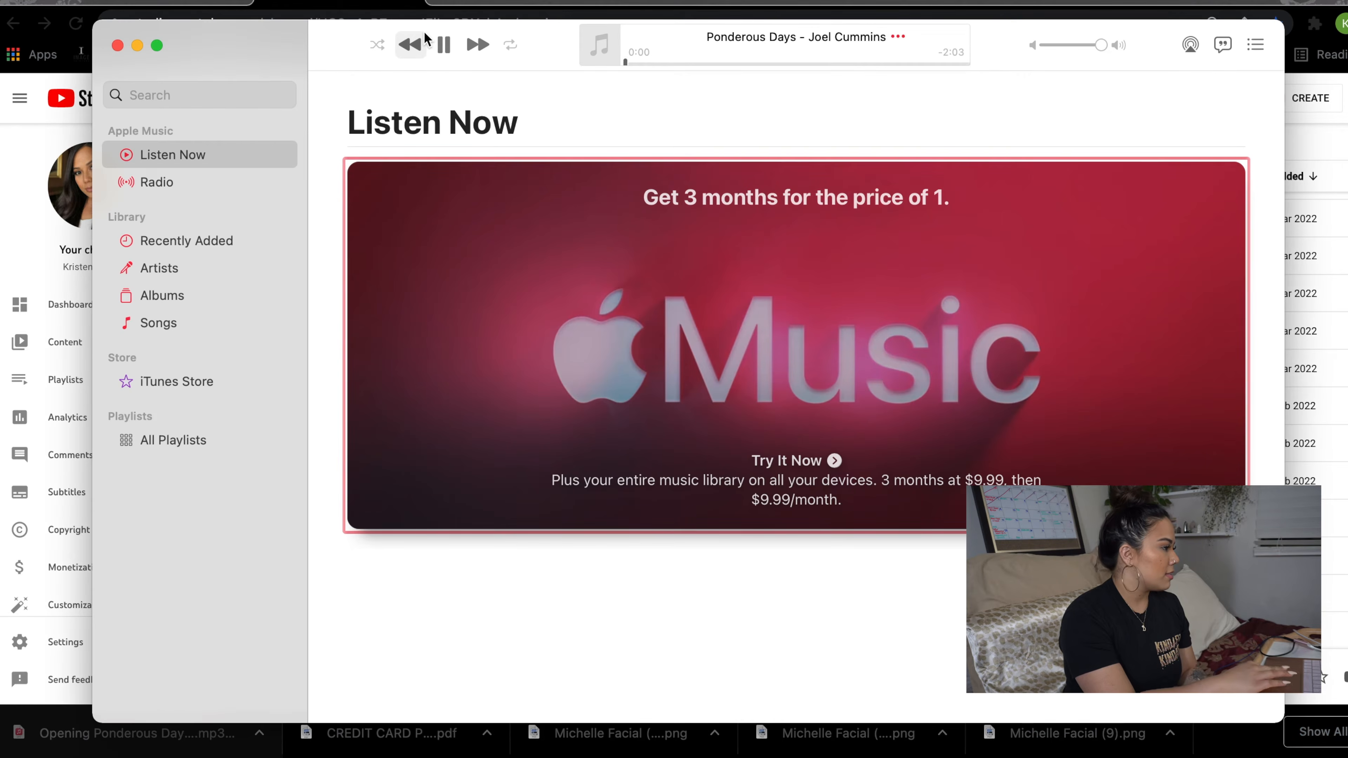
pyautogui.click(444, 45)
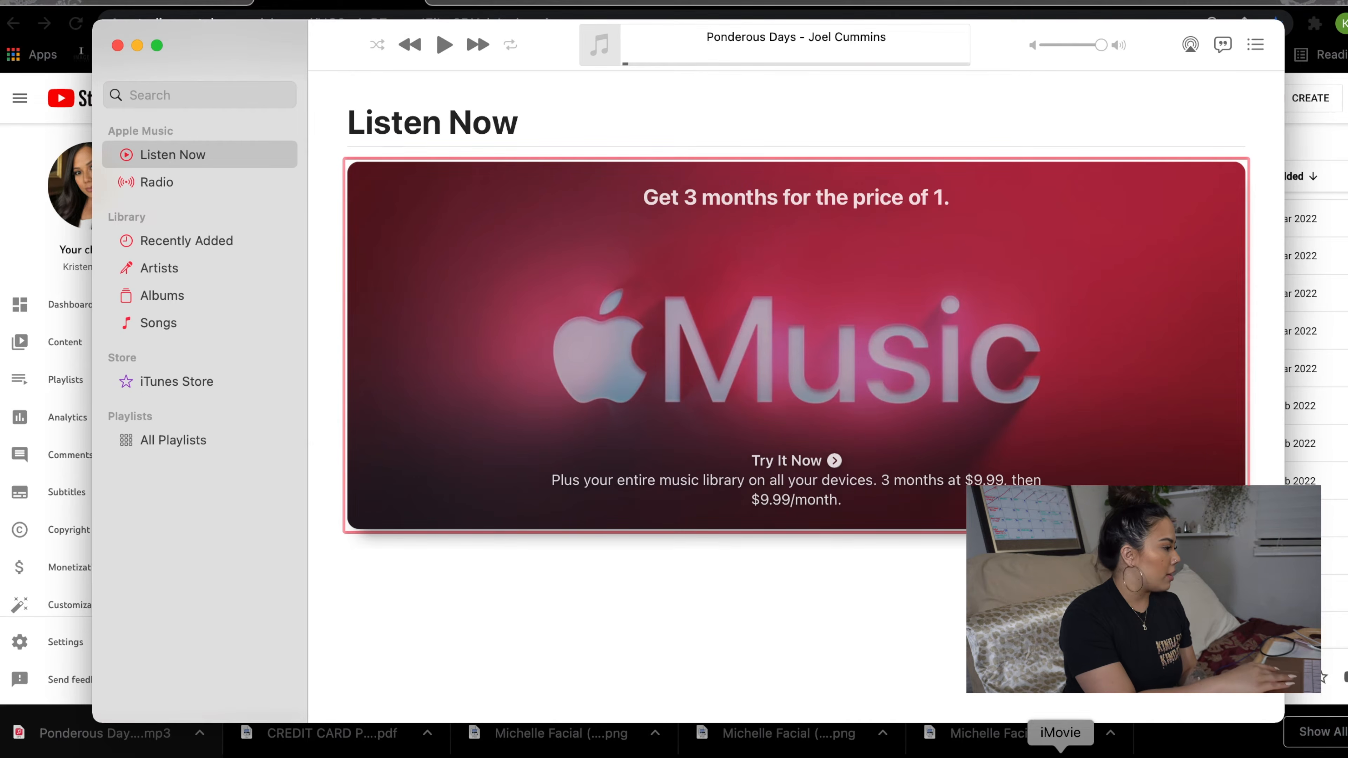
pyautogui.click(1060, 751)
# Find Ponderous Days in the music library and add it to the timeline beneath the facial massage clips
pyautogui.scroll(-15, 361, 237)
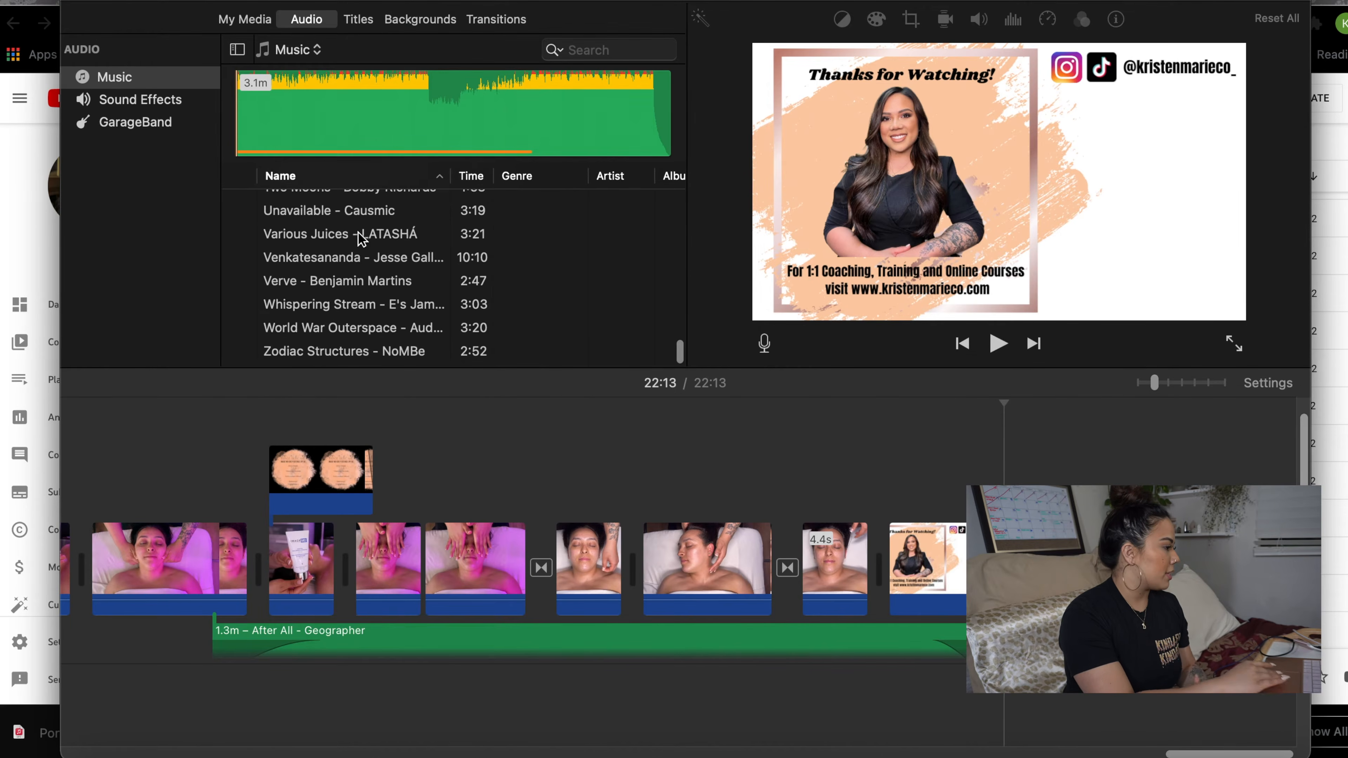
pyautogui.scroll(8, 361, 237)
pyautogui.scroll(8, 358, 237)
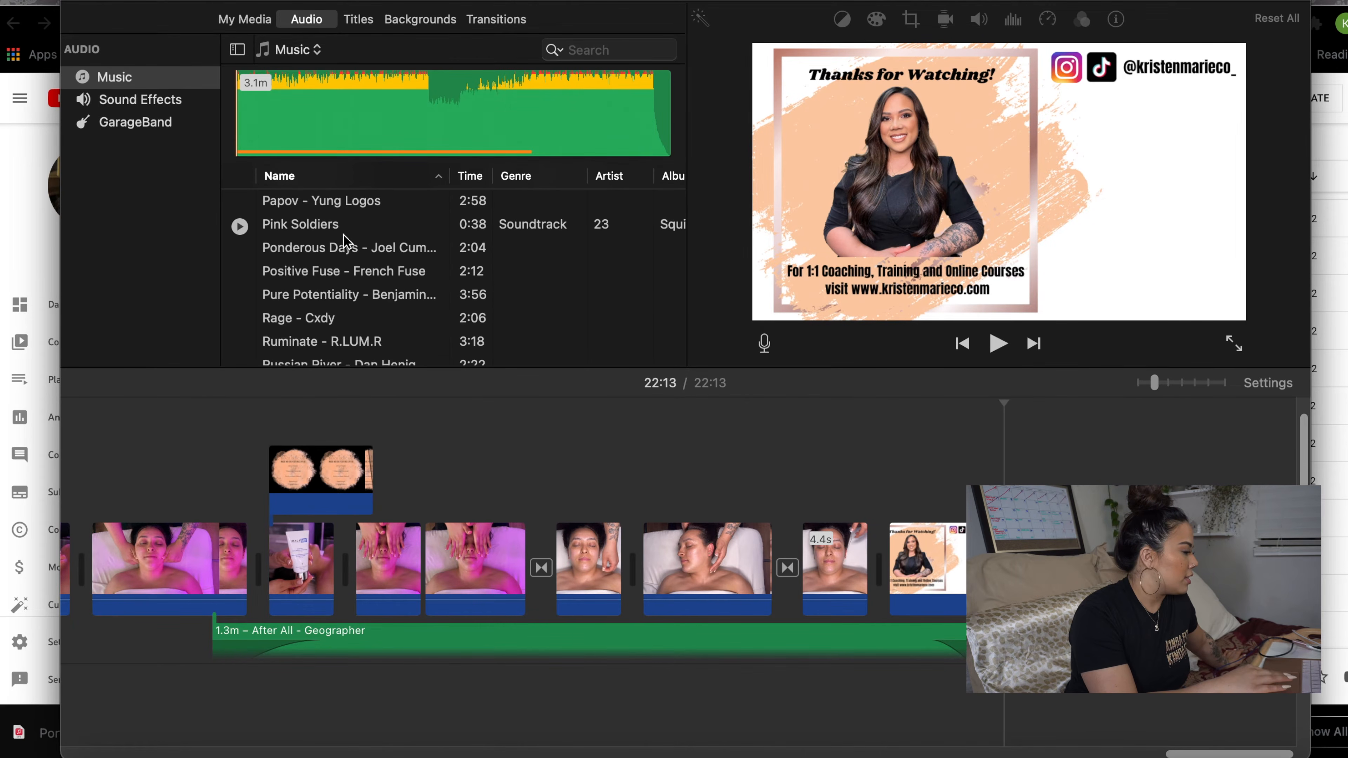
pyautogui.click(324, 249)
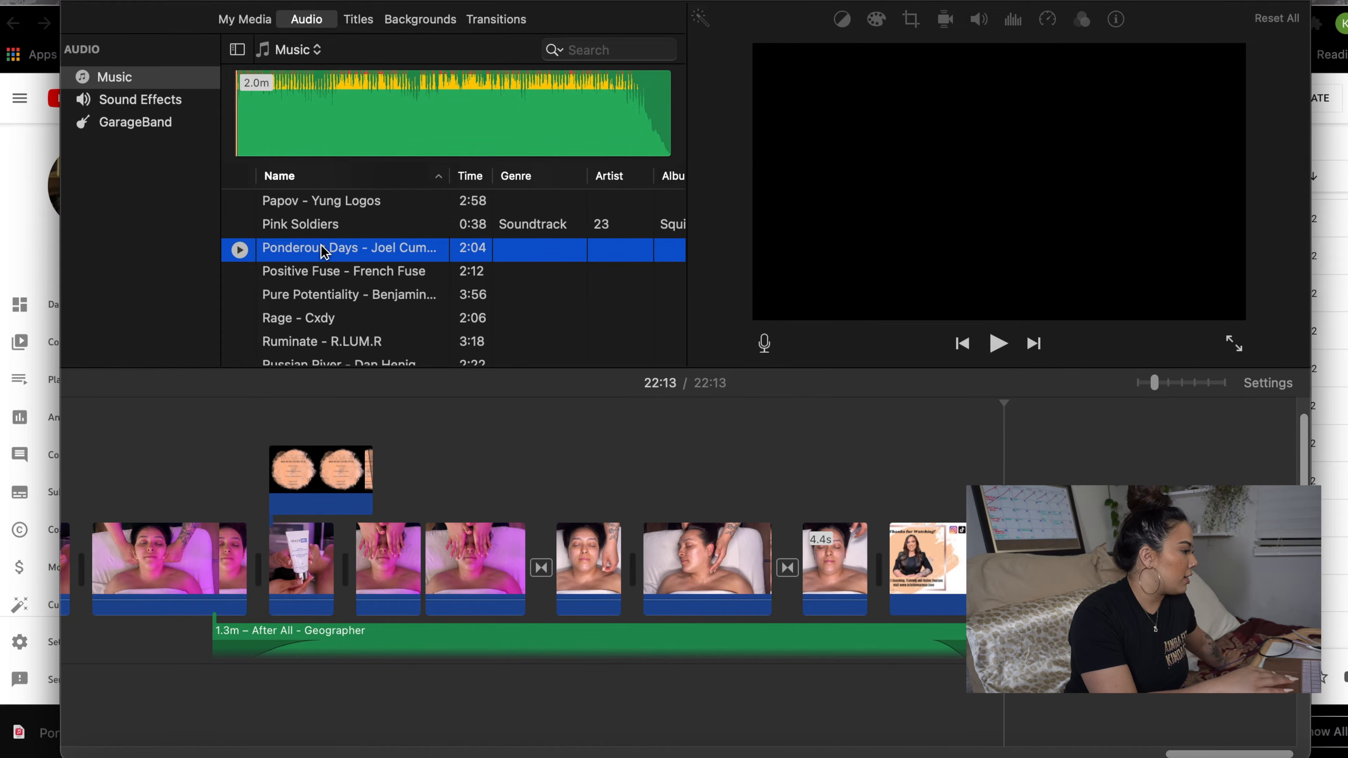
pyautogui.moveTo(331, 261); pyautogui.dragTo(157, 641)
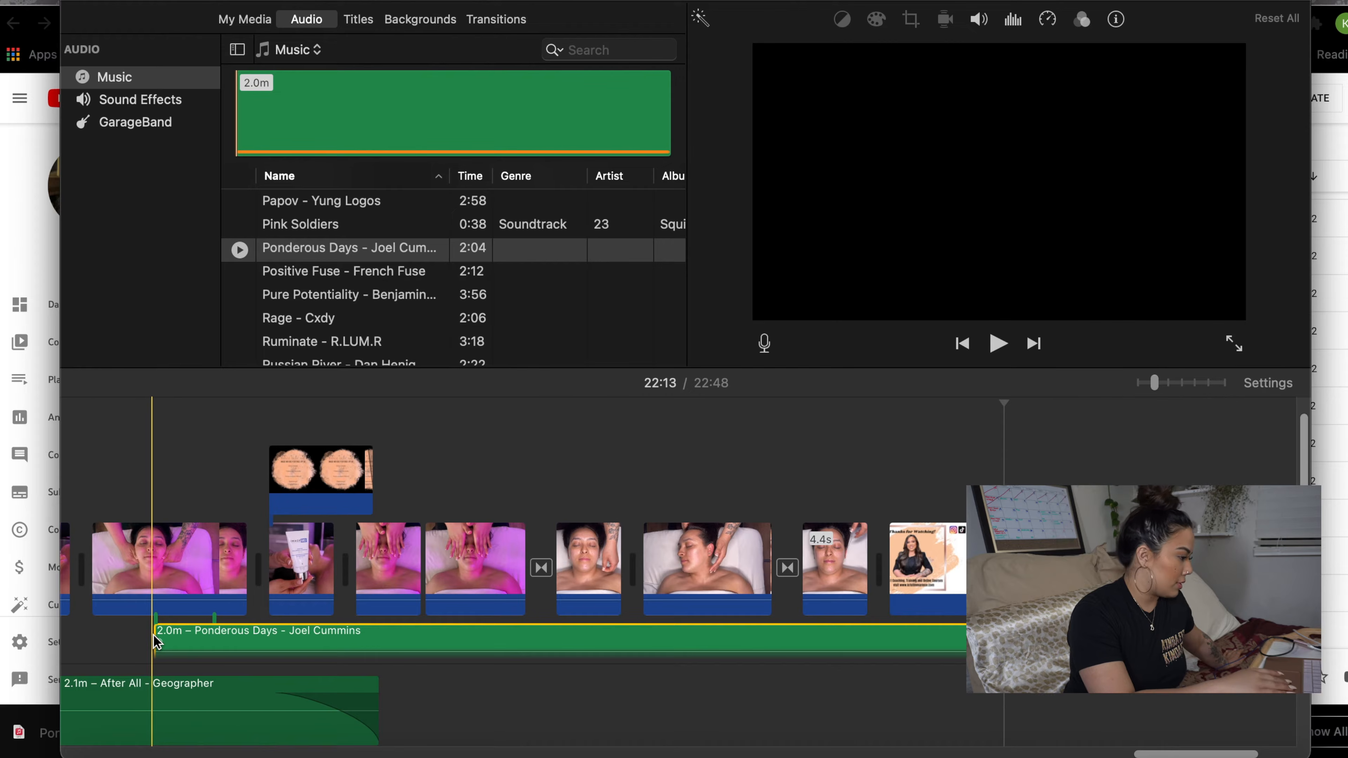
# Lower the Ponderous Days clip's volume to 4%, raise it slightly, and delete the clip from the timeline
pyautogui.scroll(-5, 488, 708)
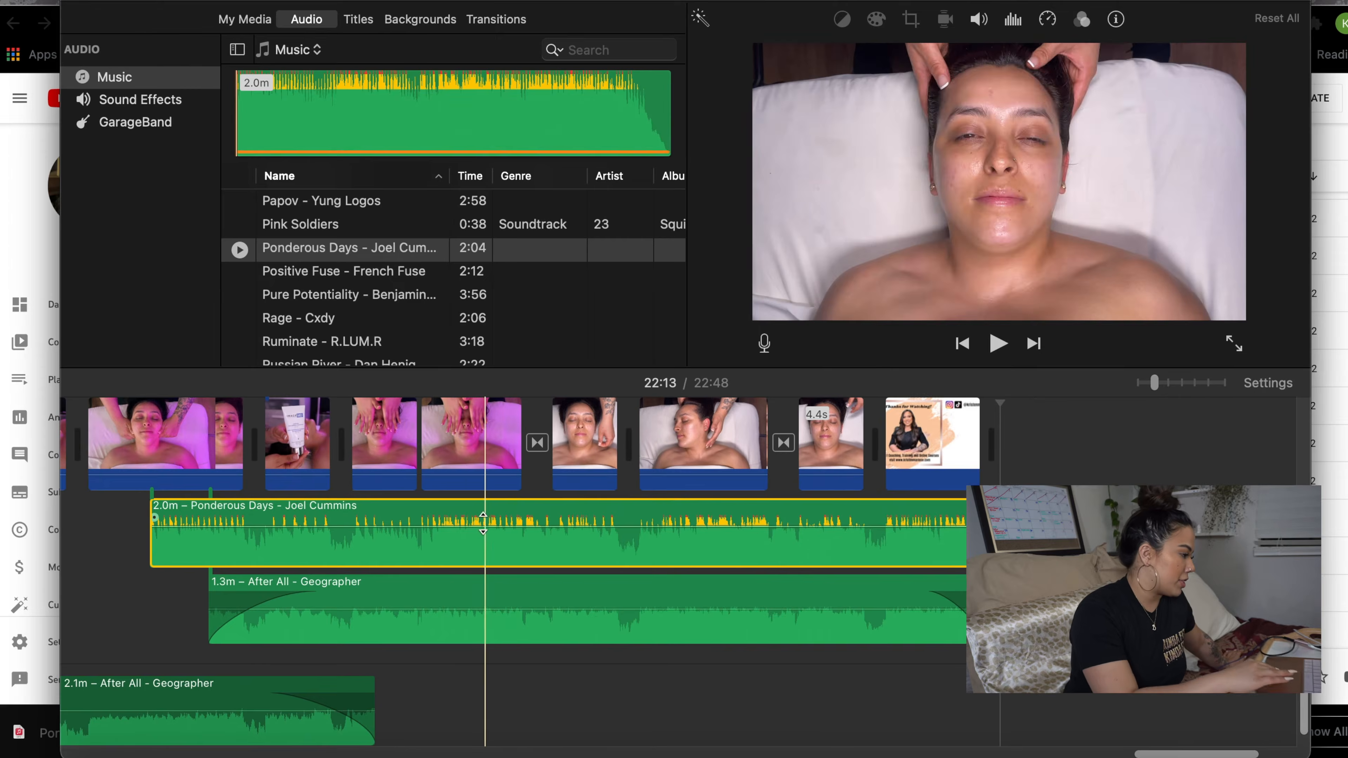
pyautogui.scroll(2, 478, 531)
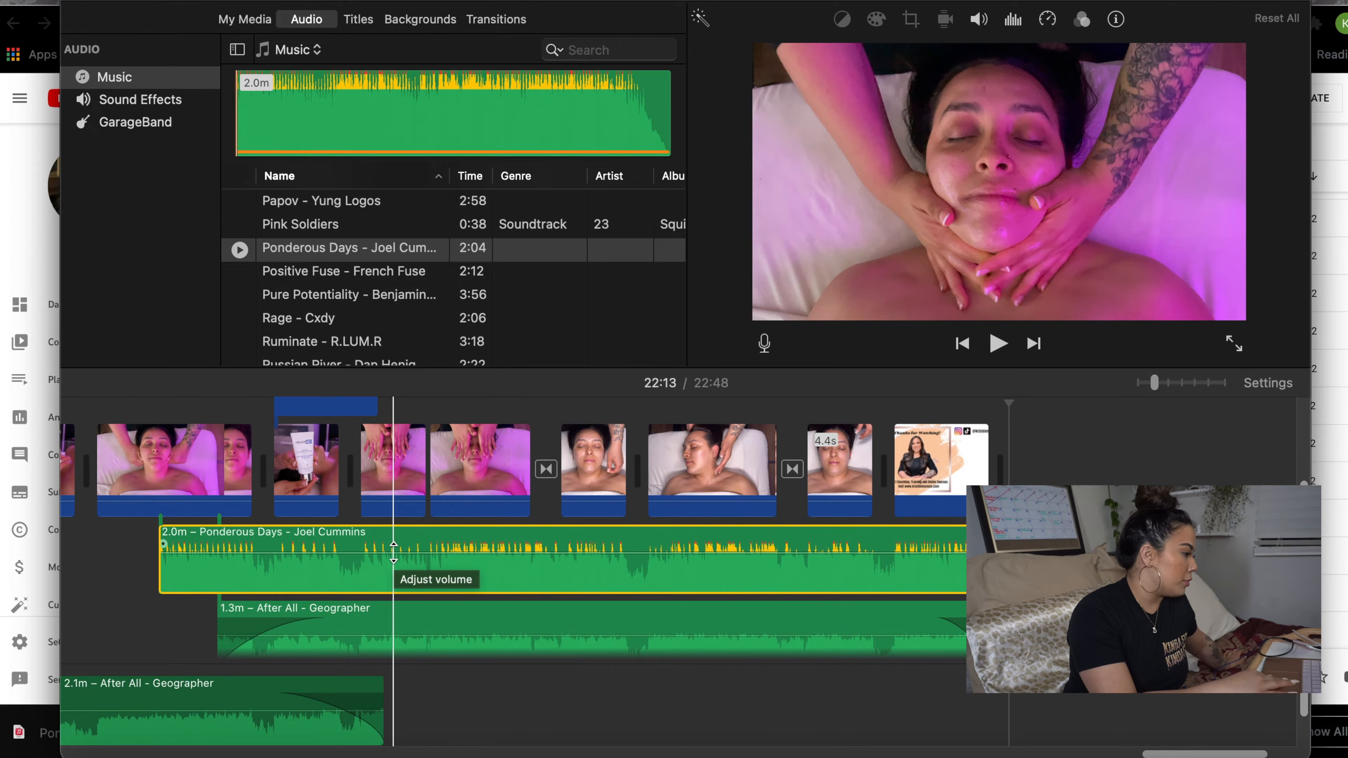
pyautogui.moveTo(393, 552); pyautogui.dragTo(385, 575)
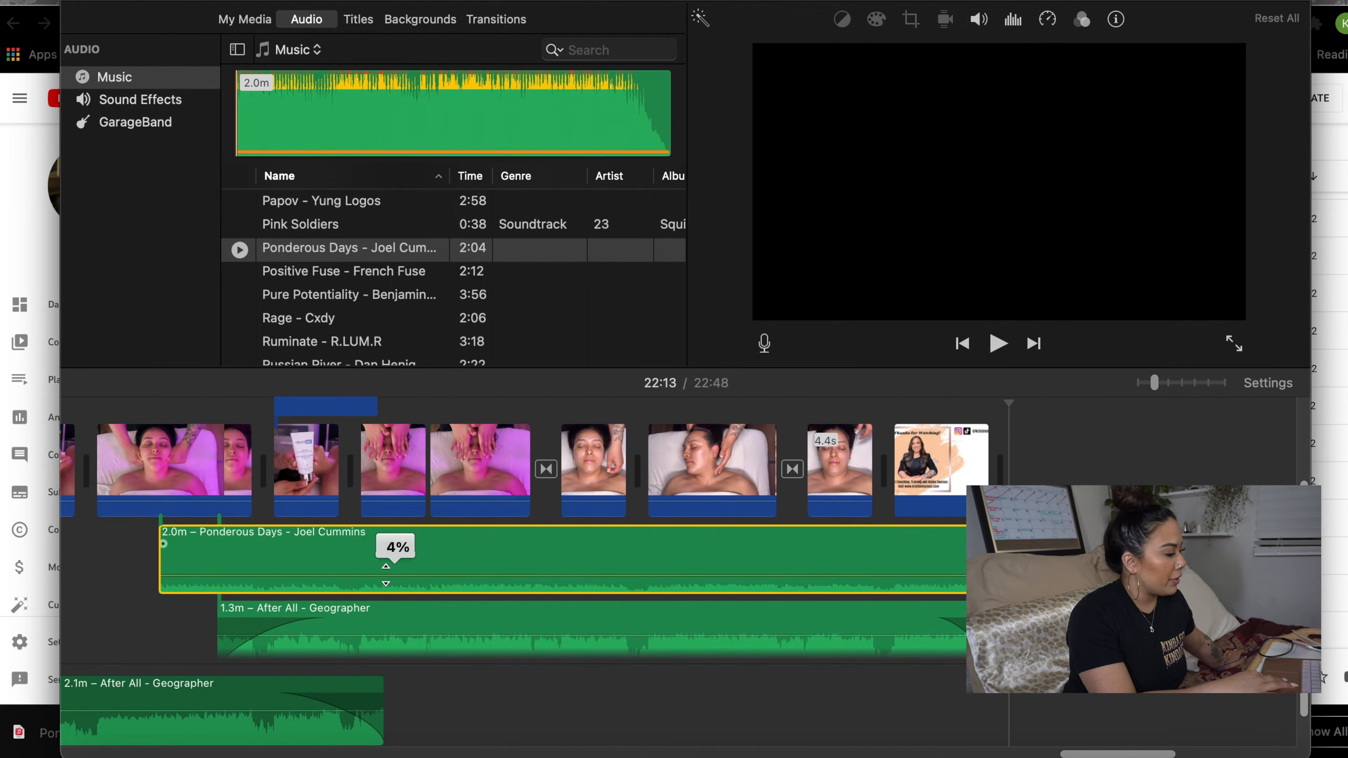
pyautogui.moveTo(386, 575); pyautogui.dragTo(387, 568)
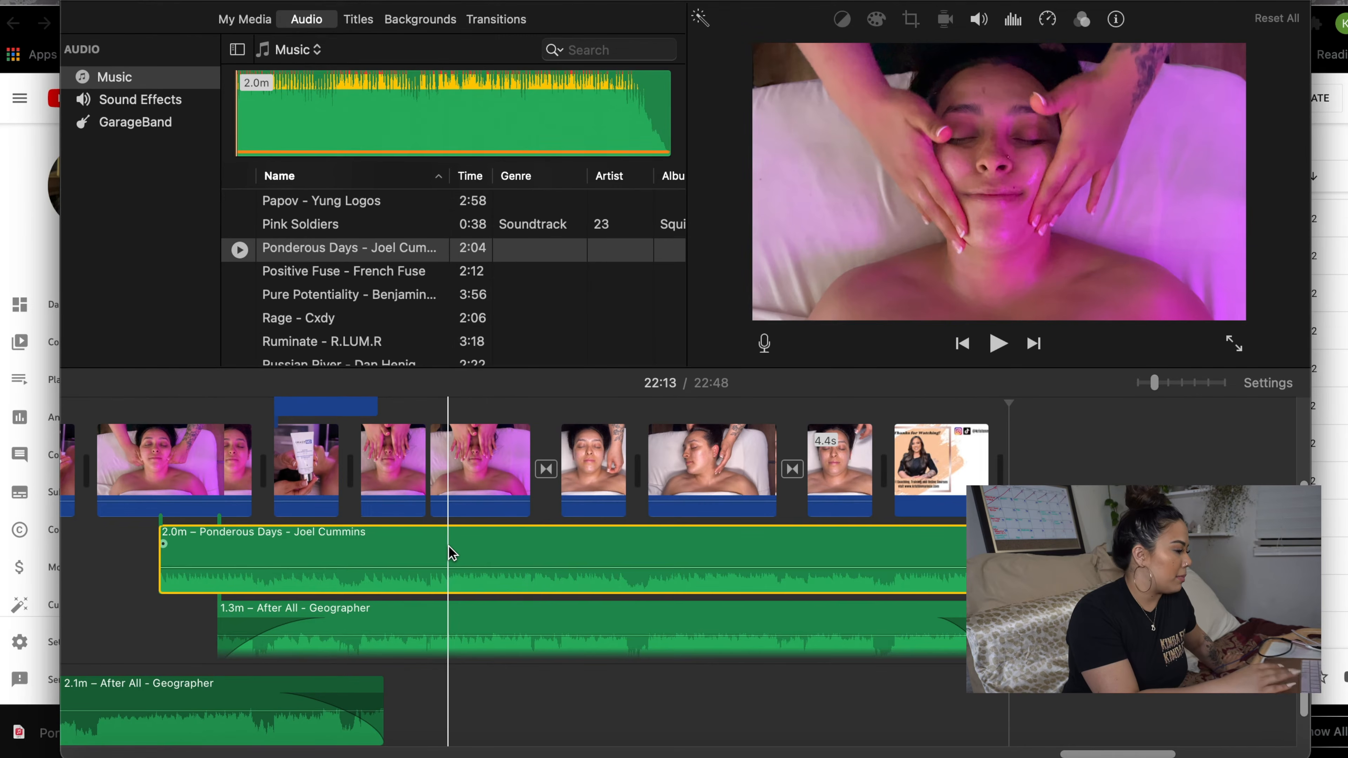
pyautogui.press('Delete')
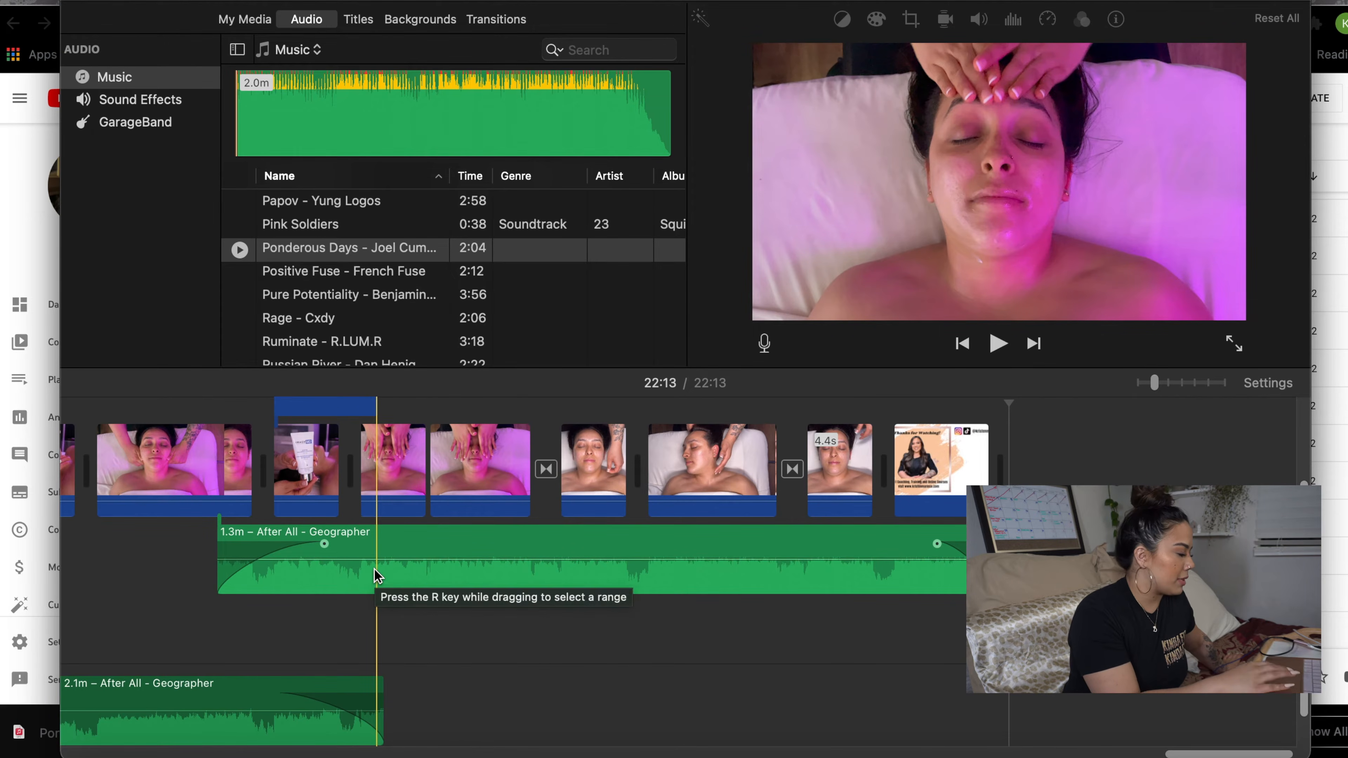
# Mute the system sound and look through the timeline for the ingredient graphic overlaid on the mask-mixing clips
pyautogui.press('XF86AudioMute')
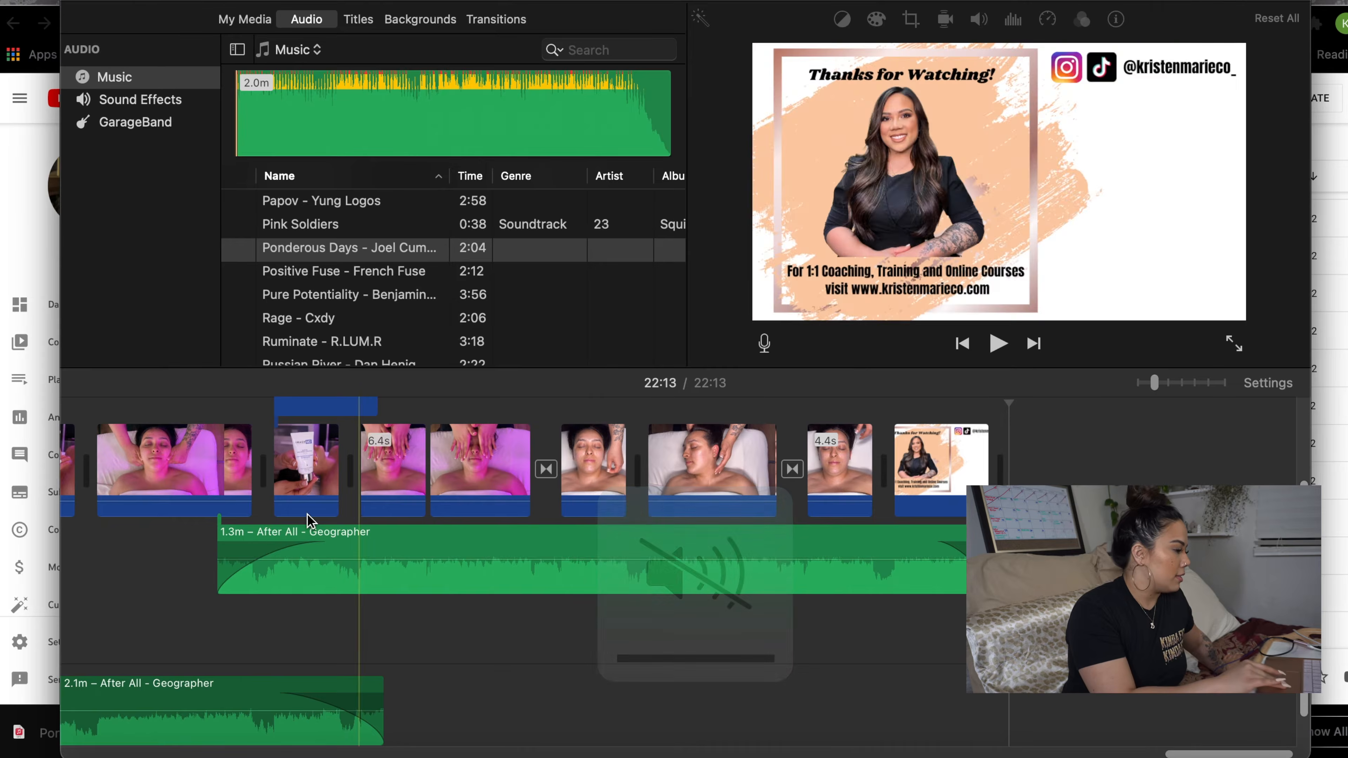
pyautogui.hscroll(-10, 226, 515)
pyautogui.hscroll(-15, 226, 515)
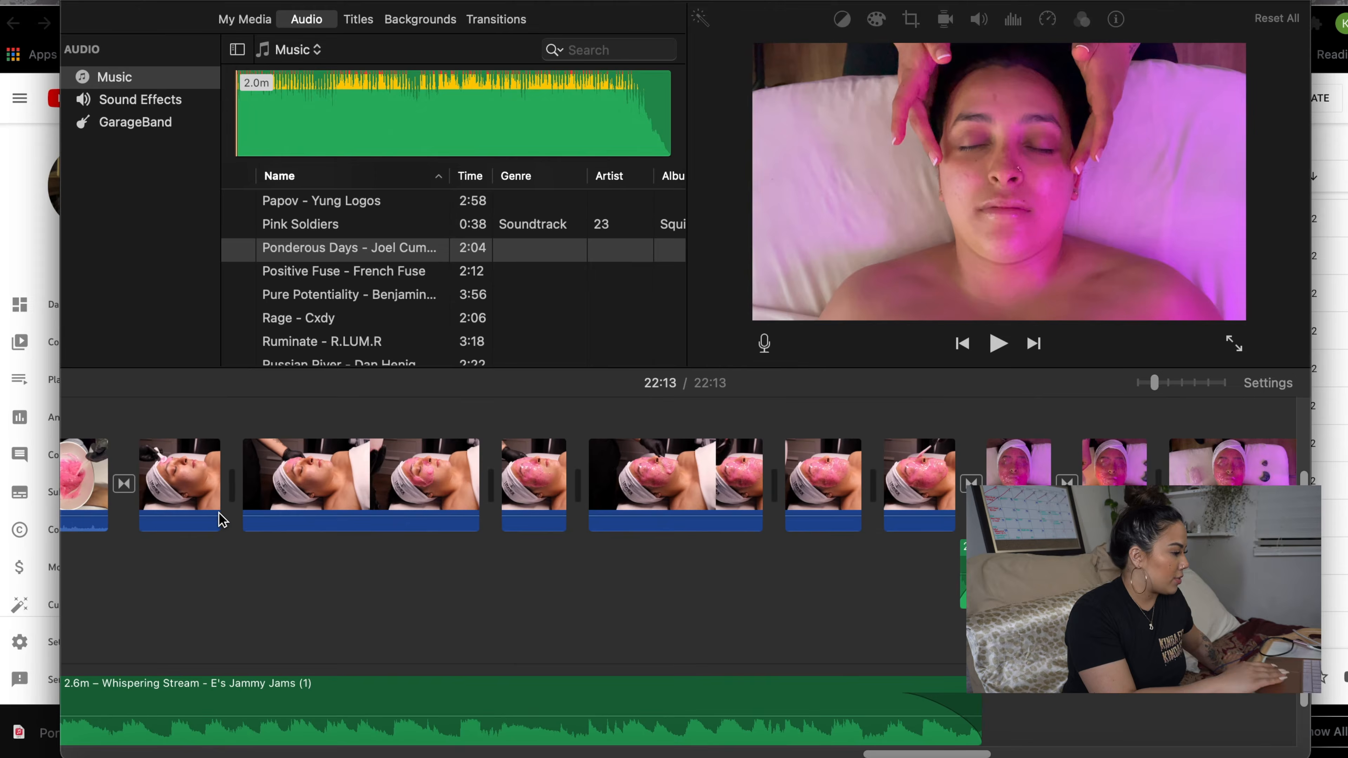
pyautogui.hscroll(15, 223, 519)
pyautogui.scroll(-5, 223, 519)
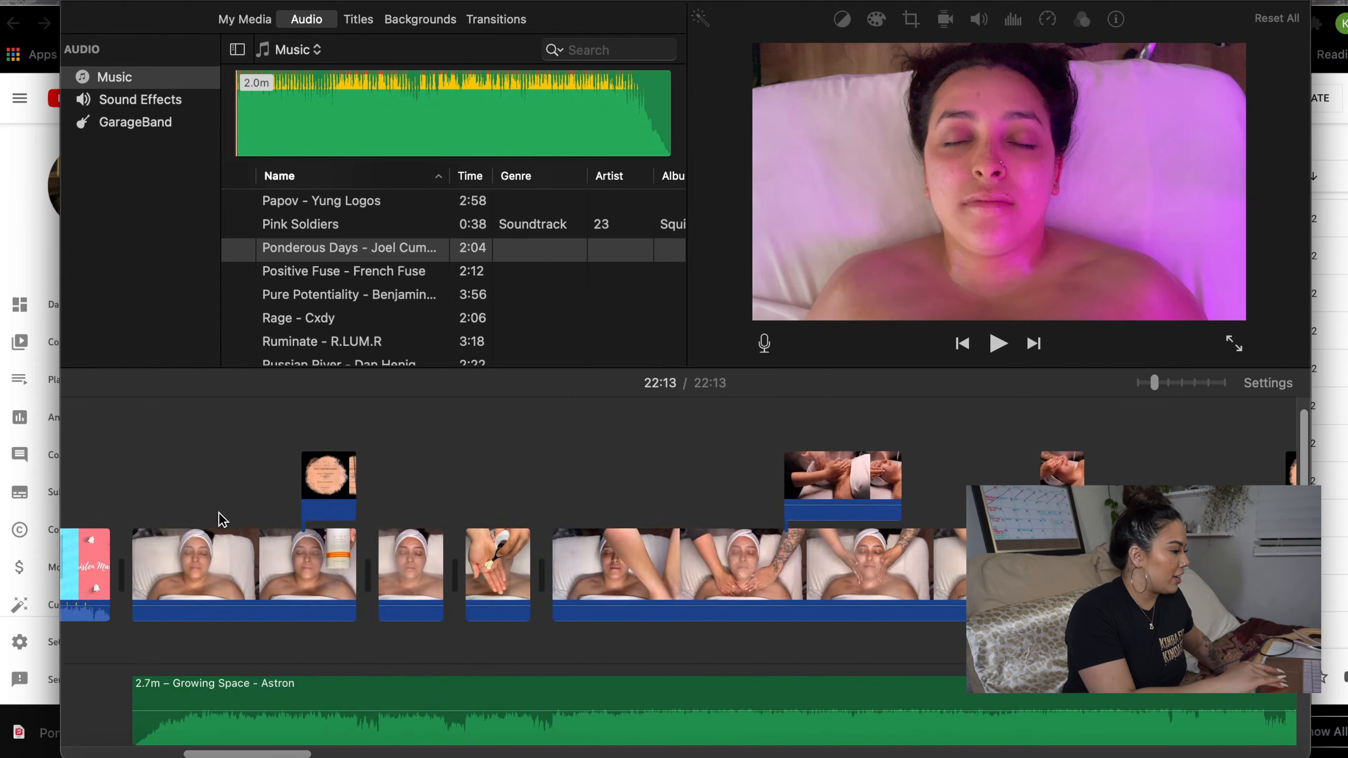
pyautogui.scroll(5, 223, 519)
pyautogui.hscroll(15, 223, 519)
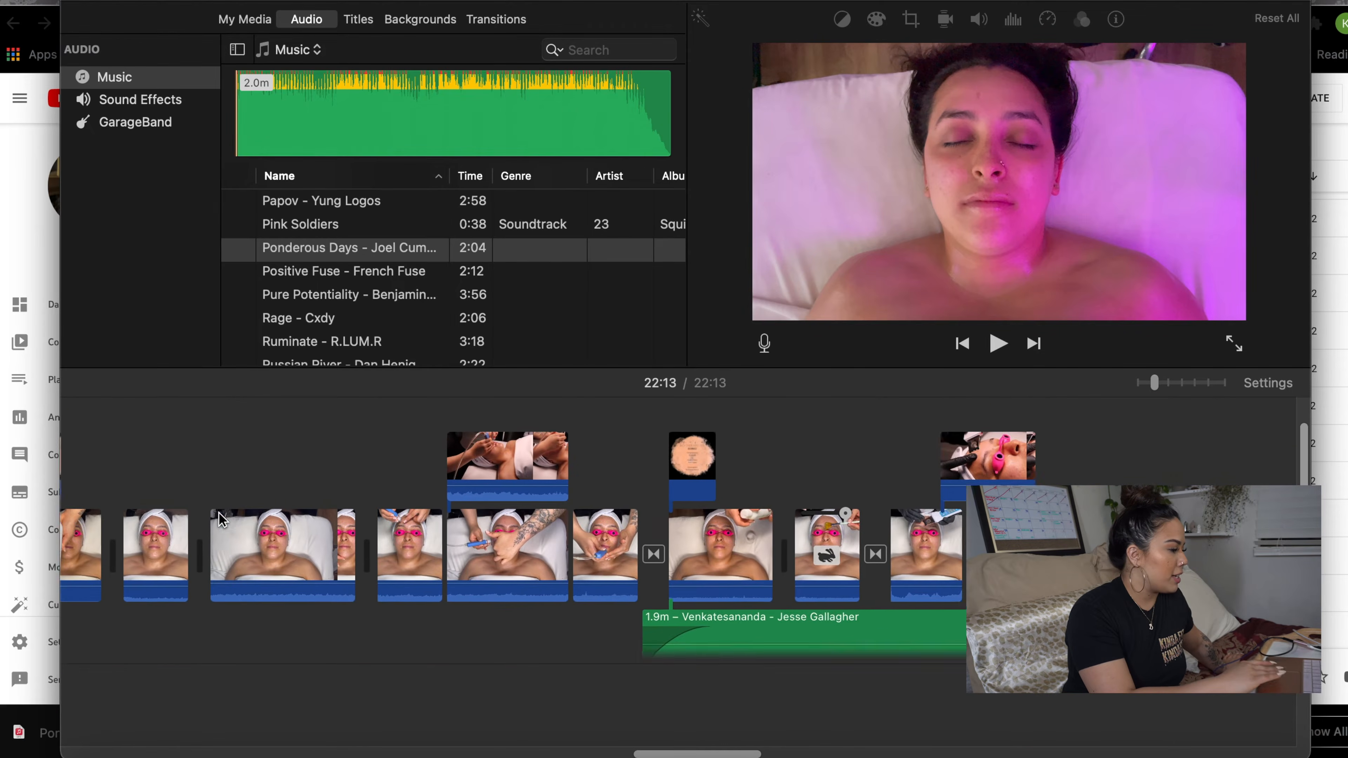
pyautogui.hscroll(15, 226, 513)
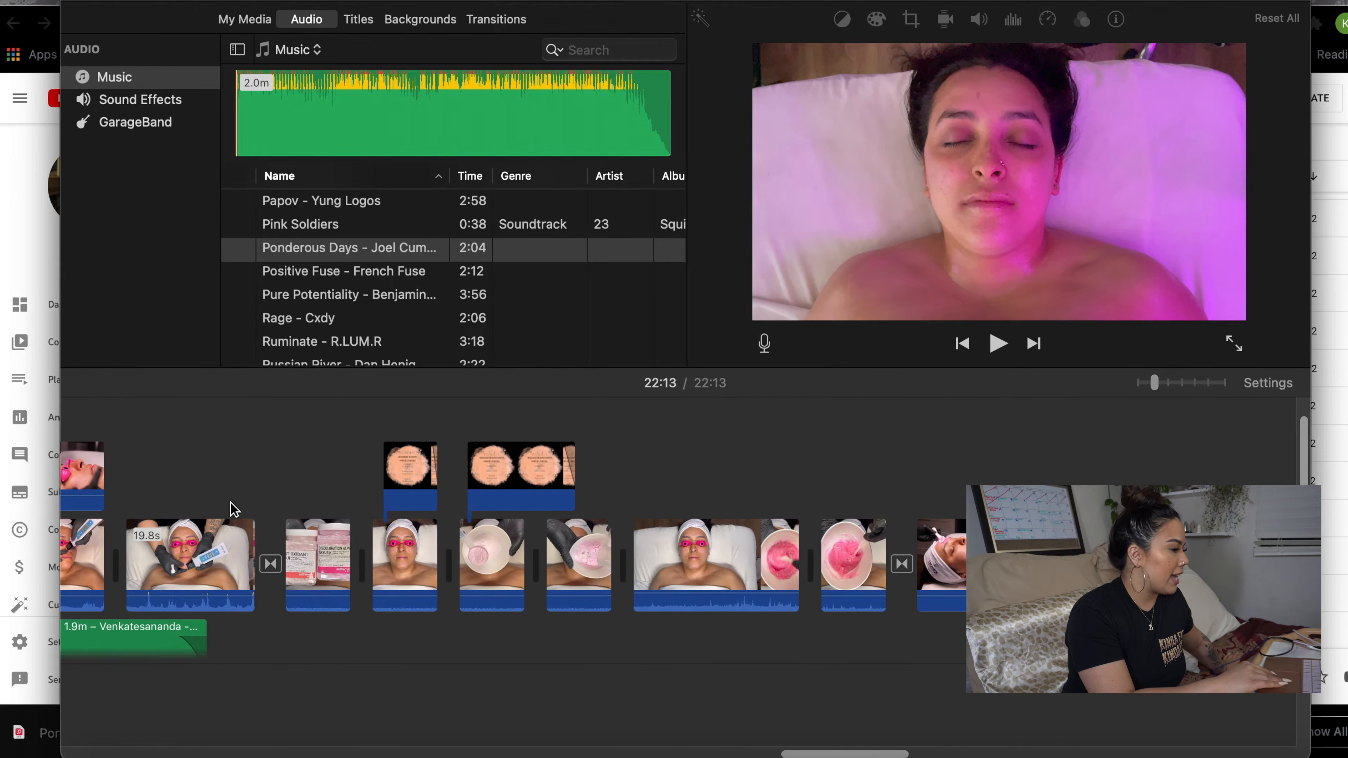
pyautogui.click(625, 456)
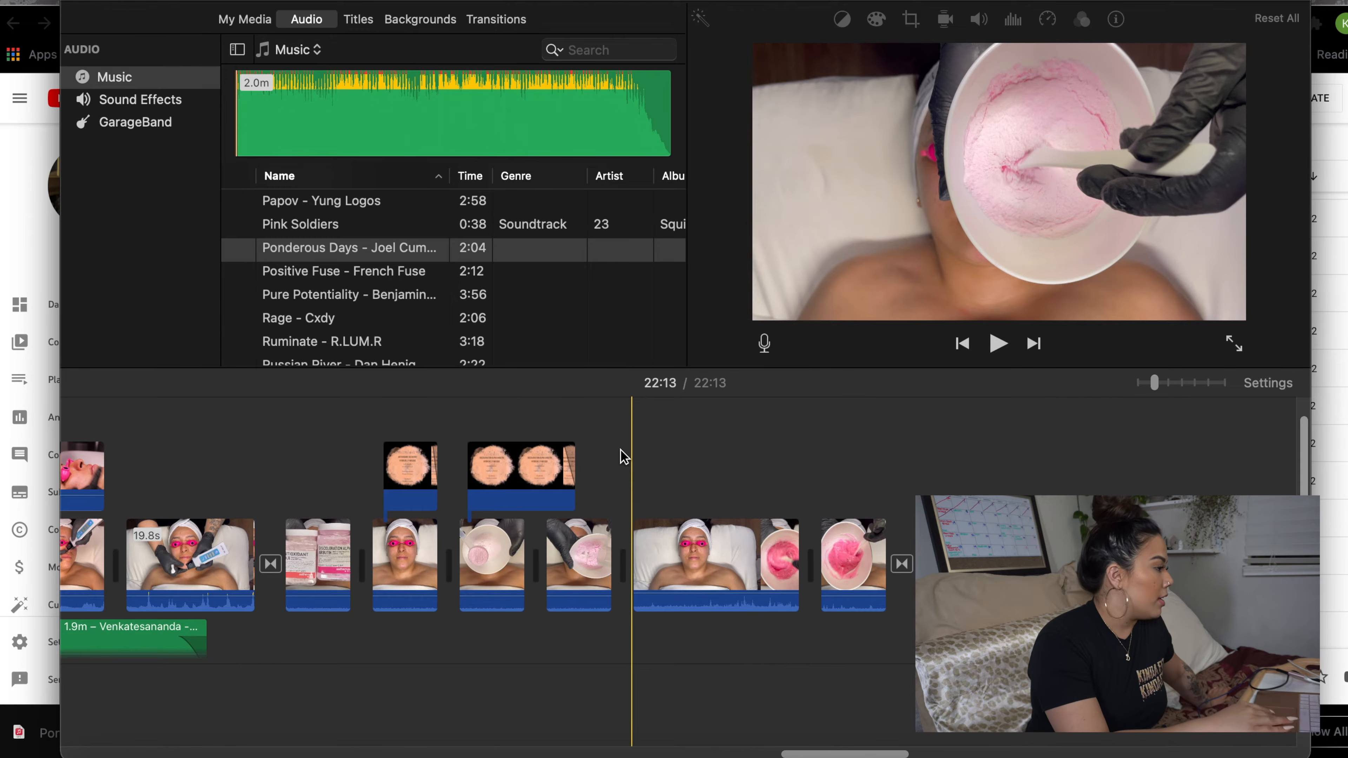
pyautogui.click(490, 452)
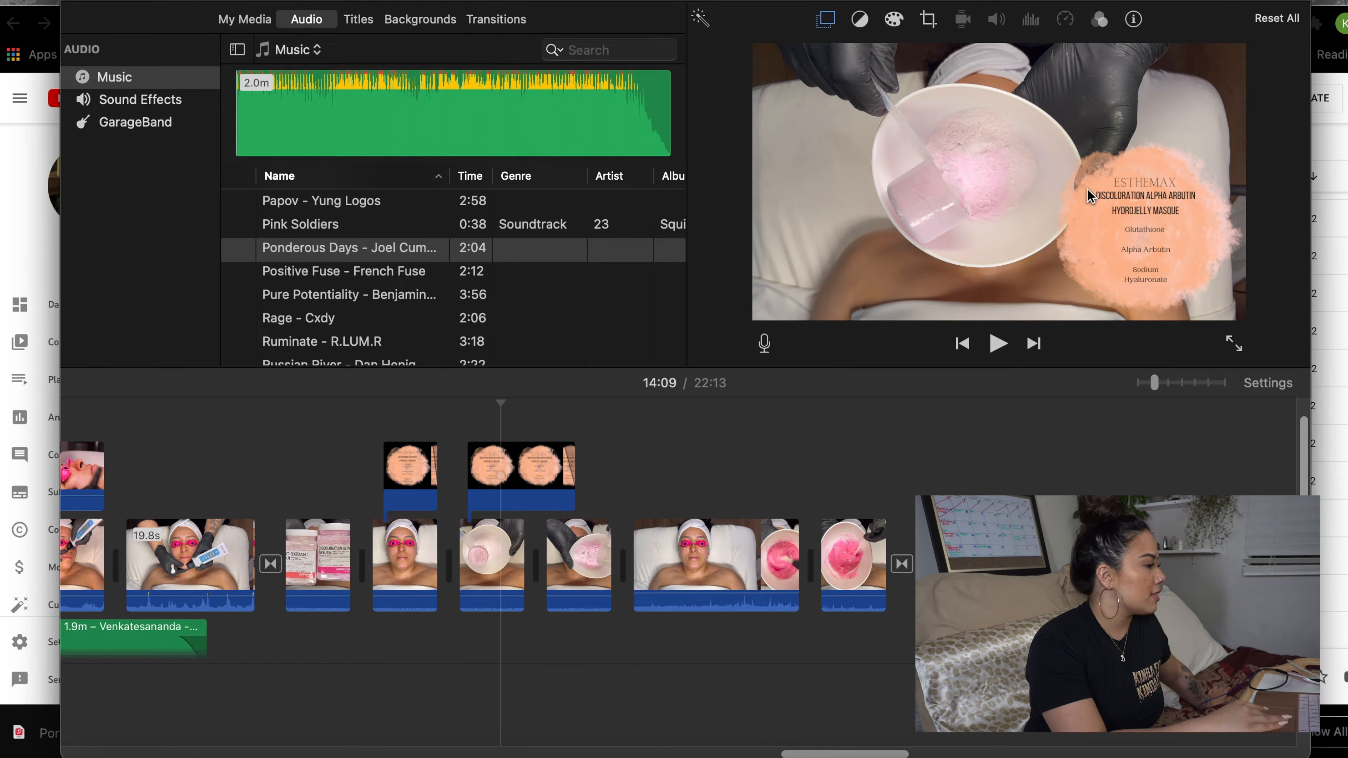
# Switch to Canva in the browser and create a new 500 × 500 px Logo design
pyautogui.click(3, 177)
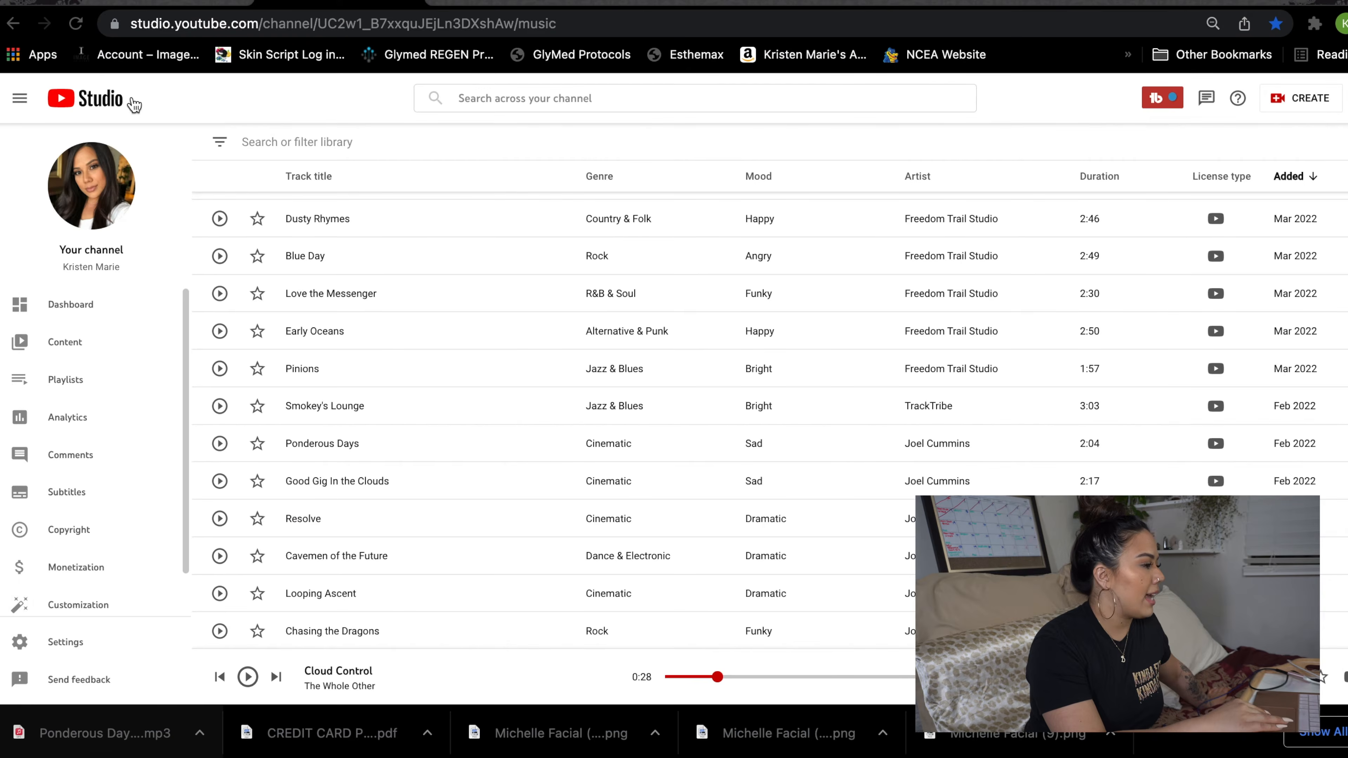
pyautogui.click(507, 3)
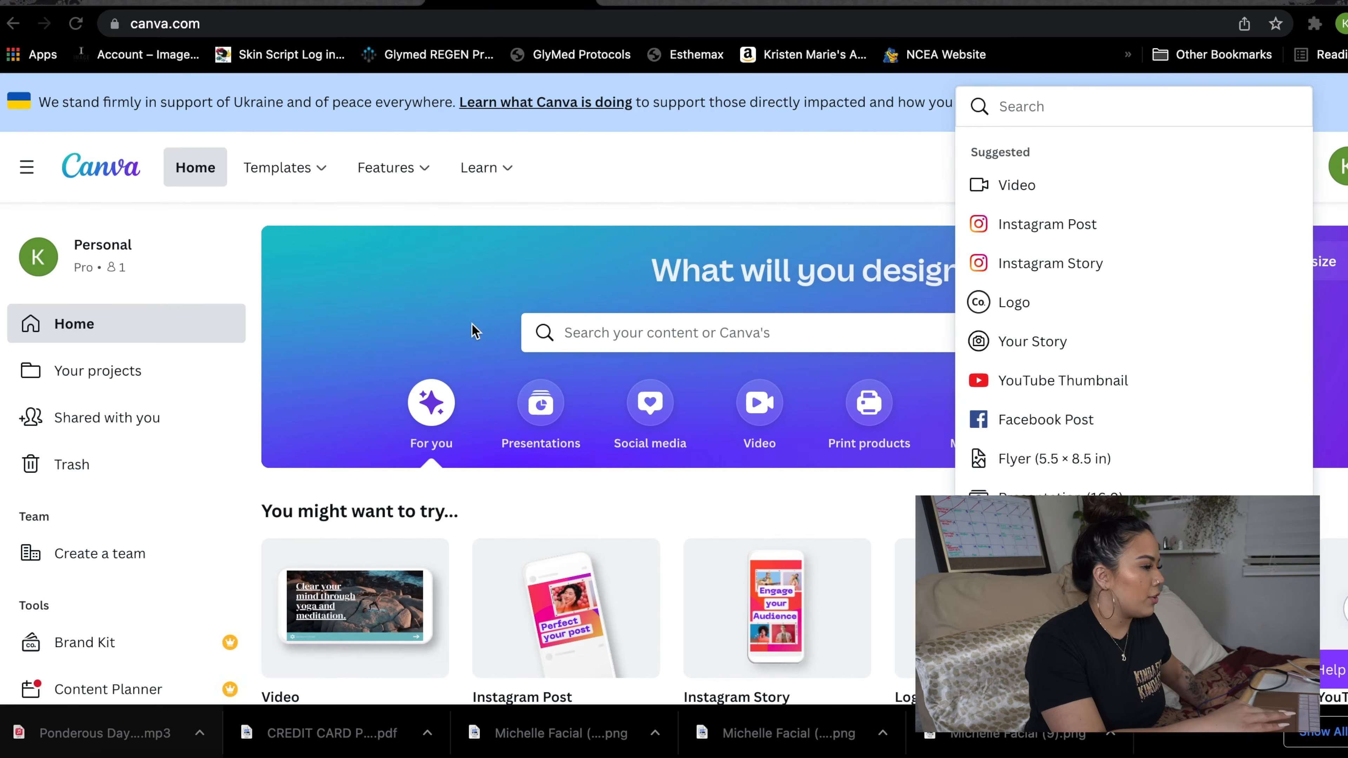
pyautogui.click(876, 156)
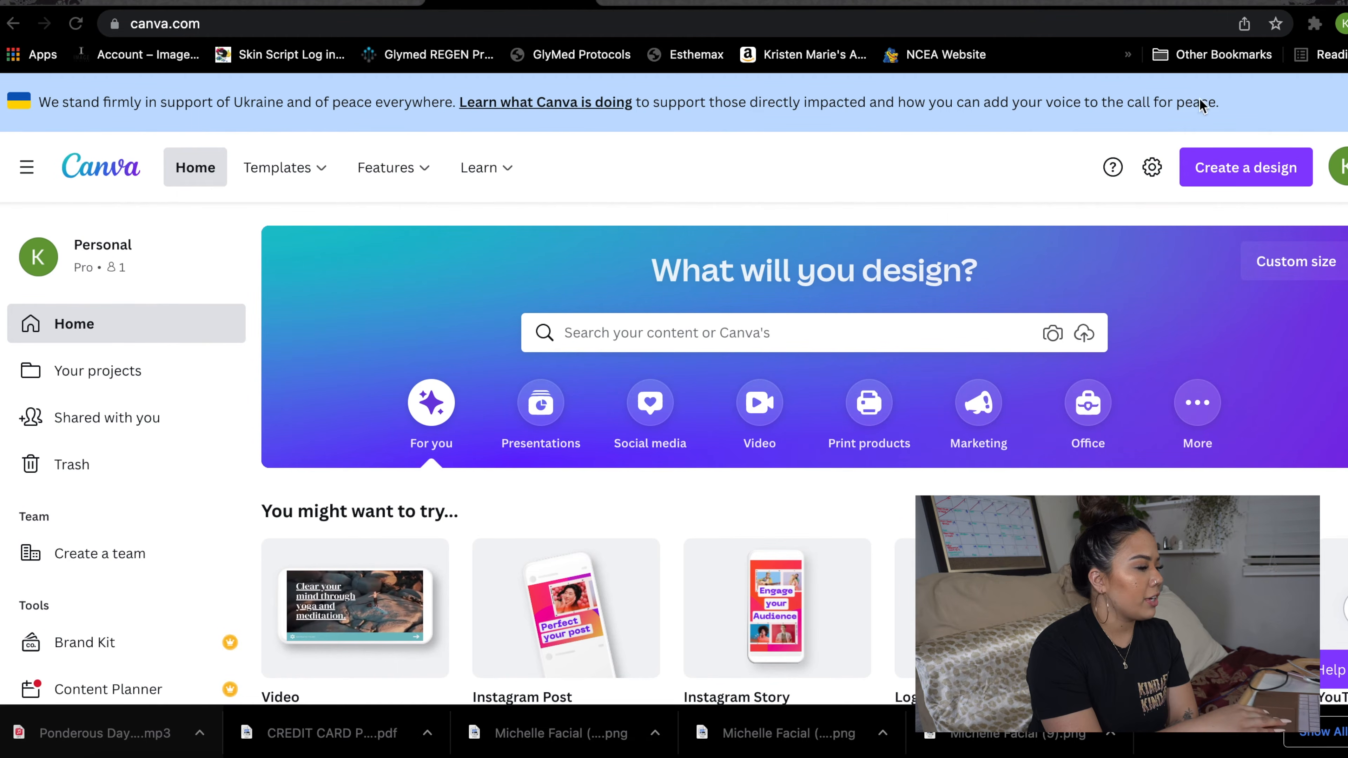
pyautogui.click(1270, 166)
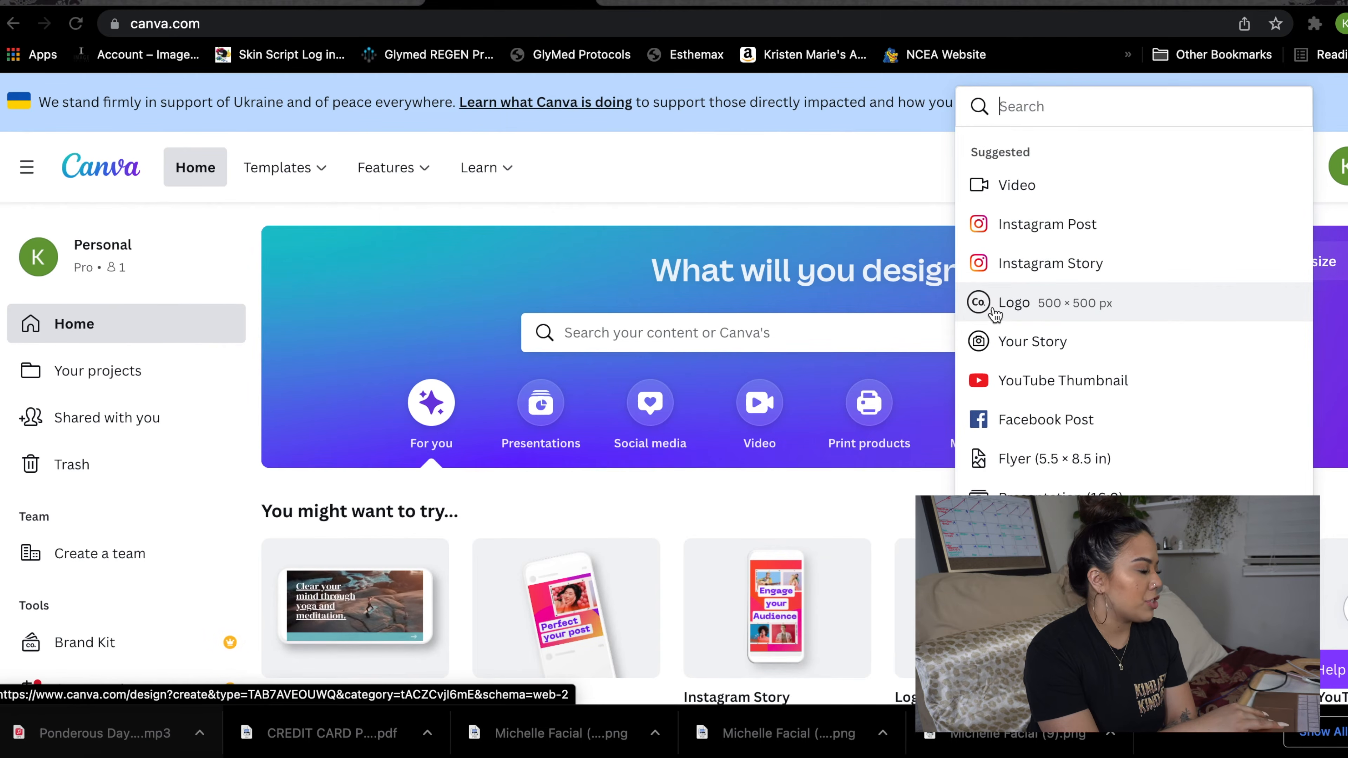
pyautogui.click(1026, 308)
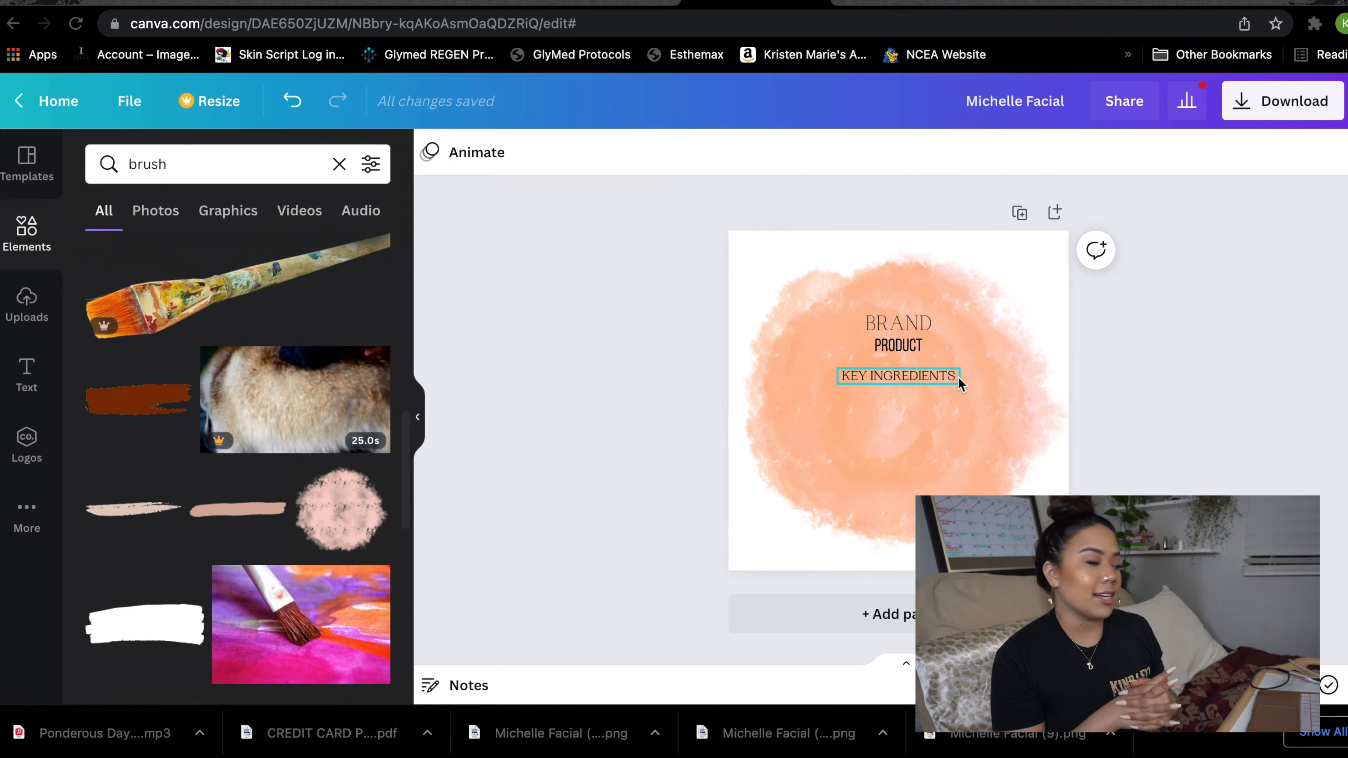
# Browse the "brush" element results and show the recent and suggested searches for that term
pyautogui.scroll(-3, 260, 470)
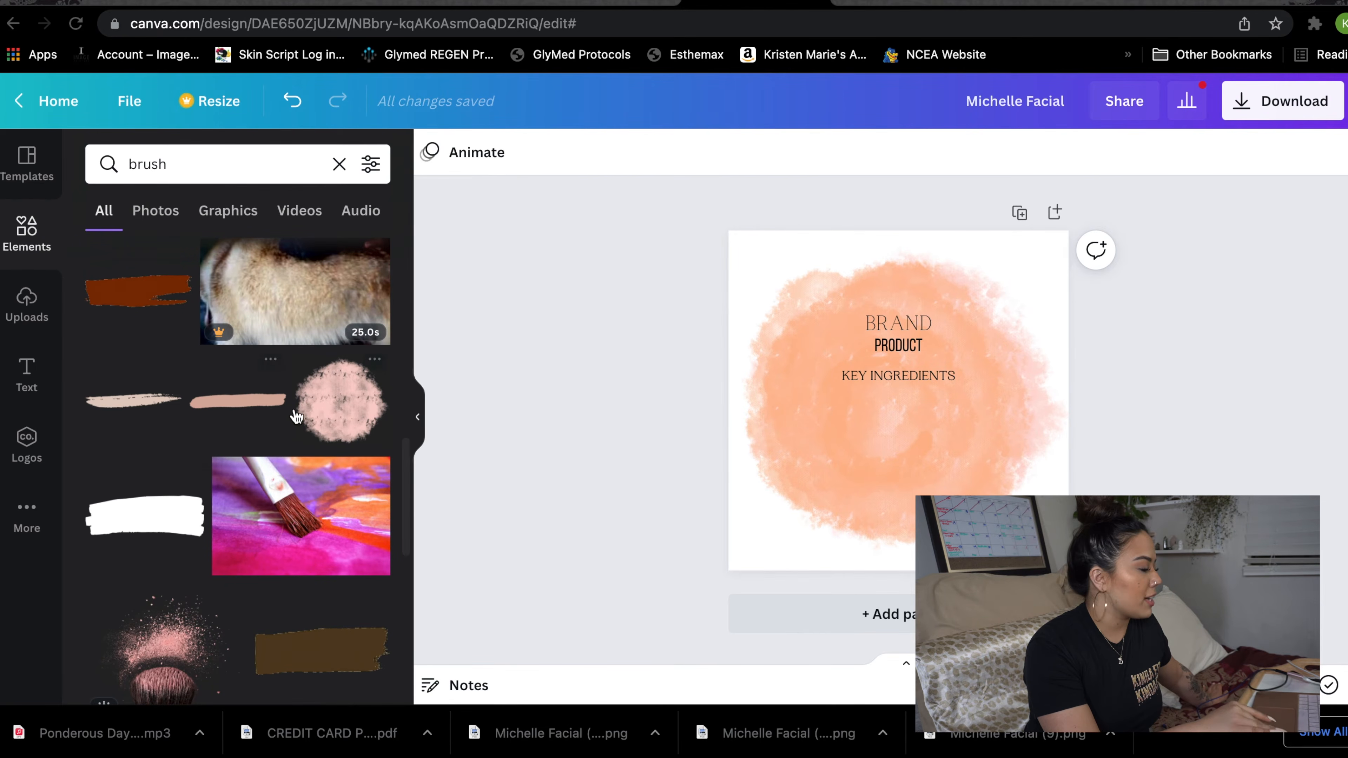
pyautogui.rightClick(170, 165)
pyautogui.click(395, 250)
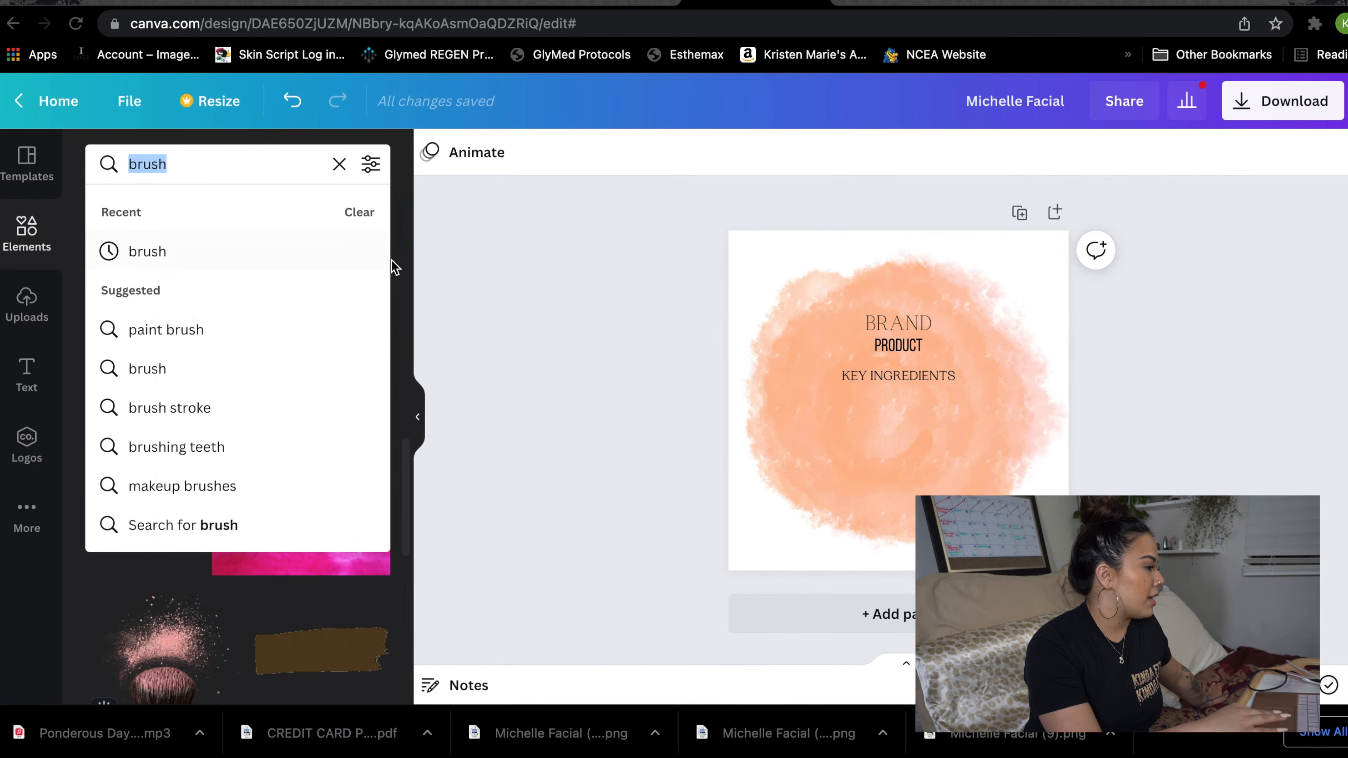
# Move the top orange watercolor circle aside on the design and undo the move
pyautogui.click(397, 327)
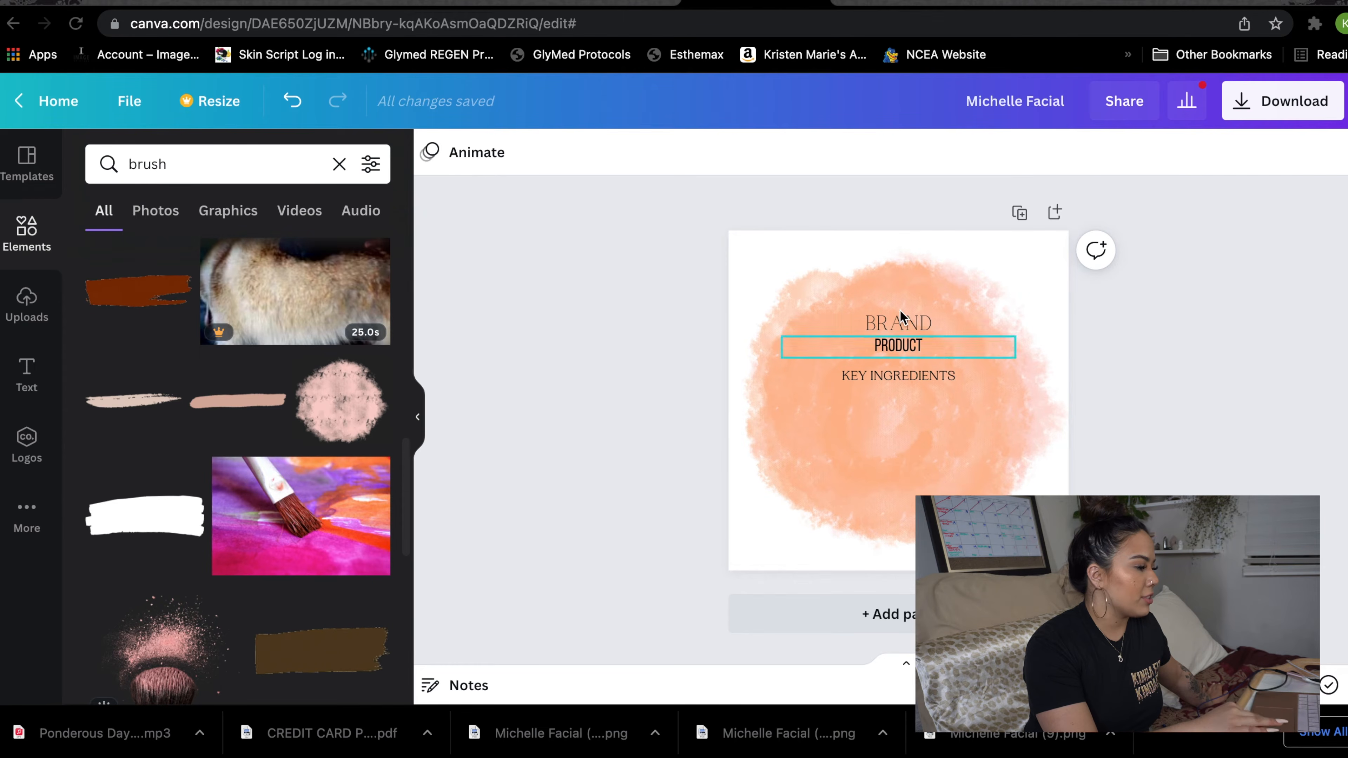
pyautogui.click(958, 303)
pyautogui.moveTo(957, 303); pyautogui.dragTo(845, 348)
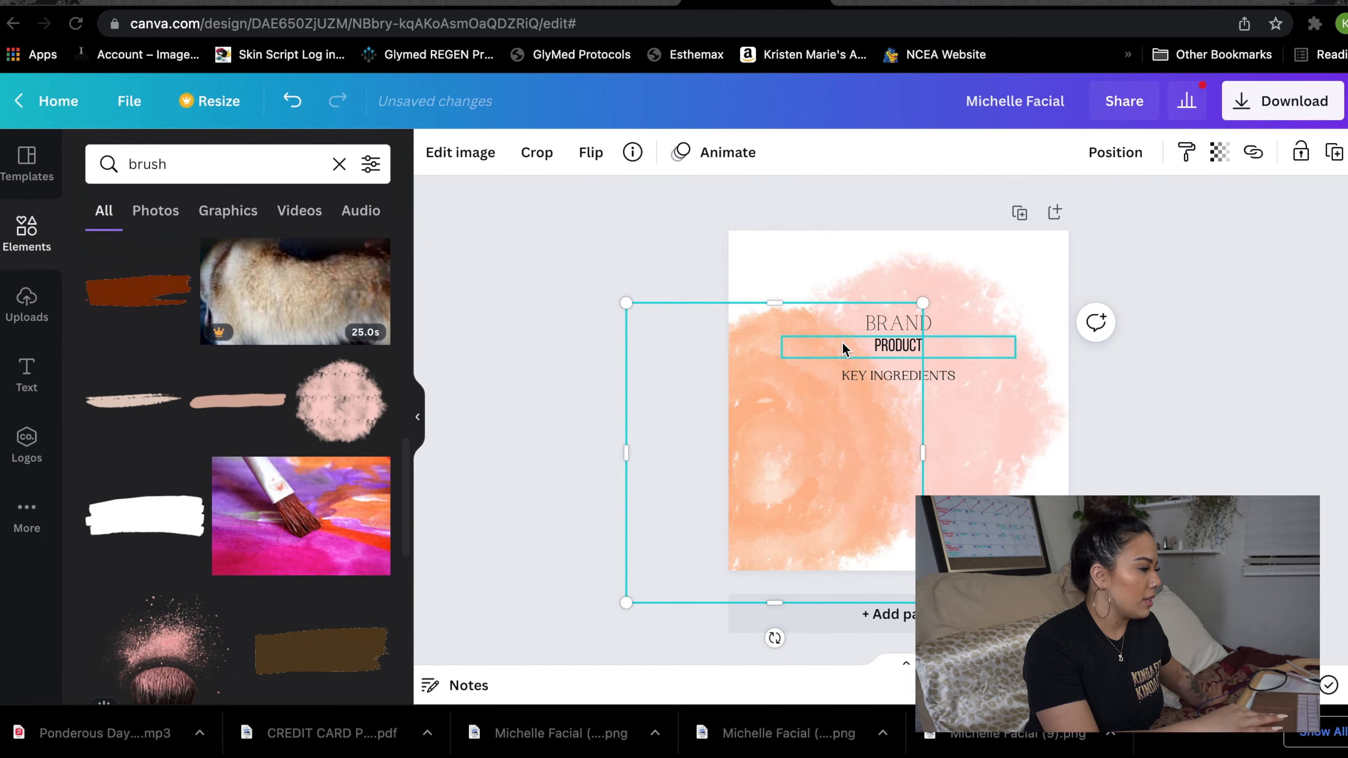
pyautogui.press('super+z')
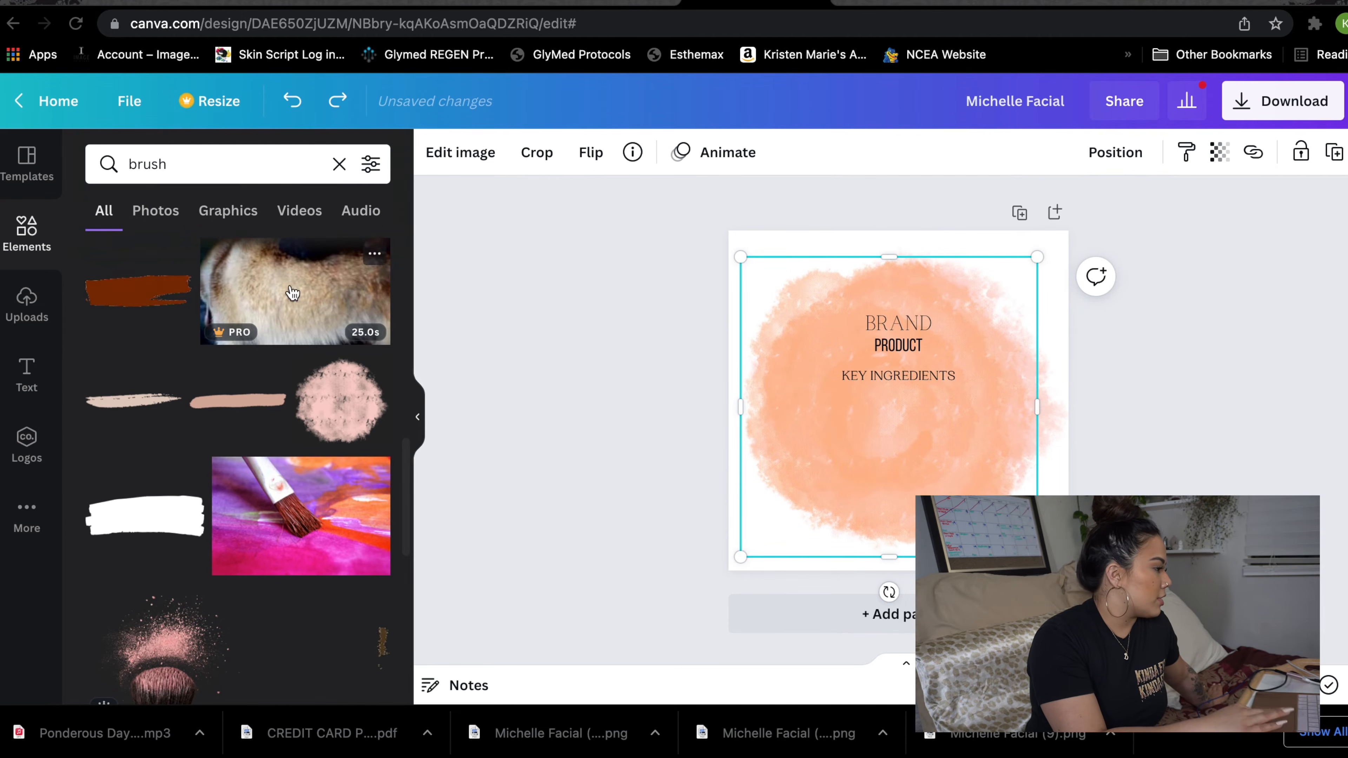
# Filter the "brush" element results to Graphics and browse through them
pyautogui.click(227, 212)
pyautogui.scroll(-10, 261, 415)
pyautogui.scroll(-3, 259, 415)
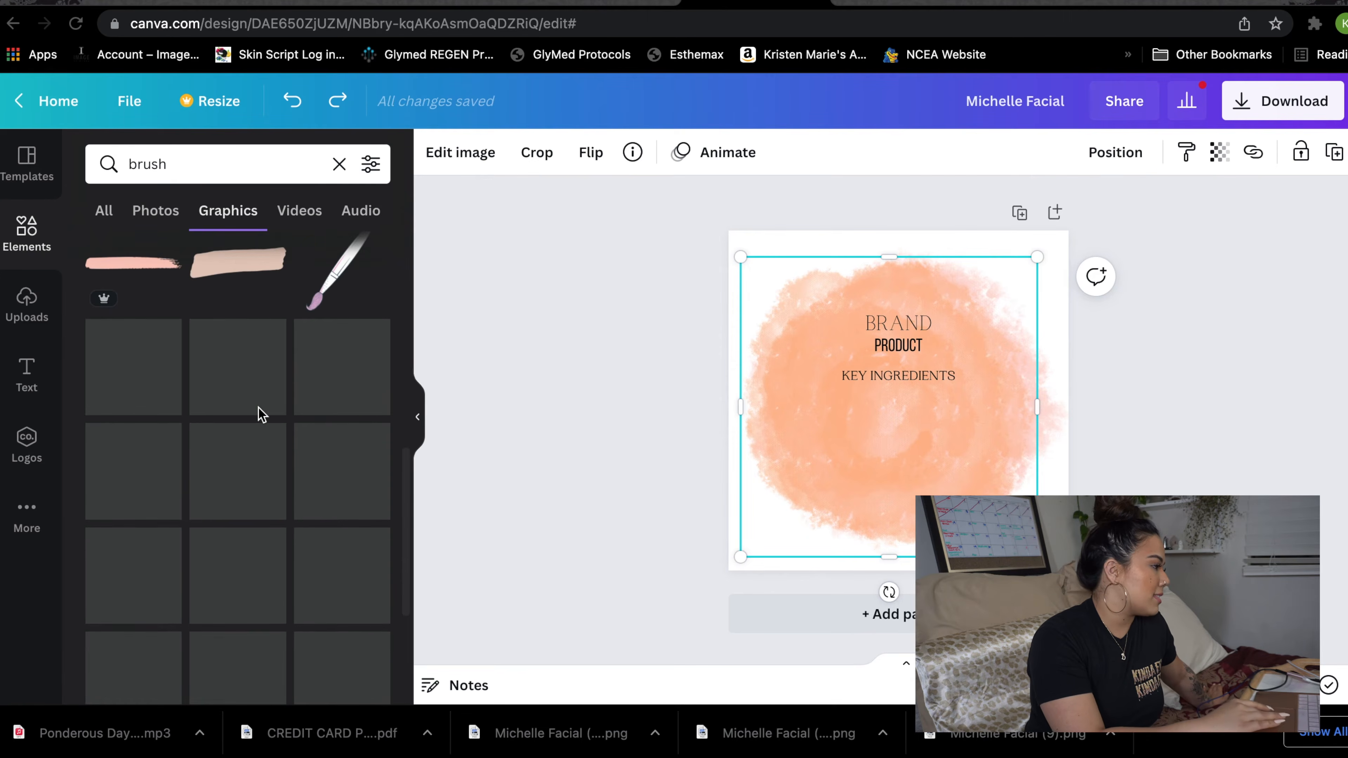
# Review the text presets and browse the available fonts for the BRAND text without changing its font
pyautogui.click(38, 369)
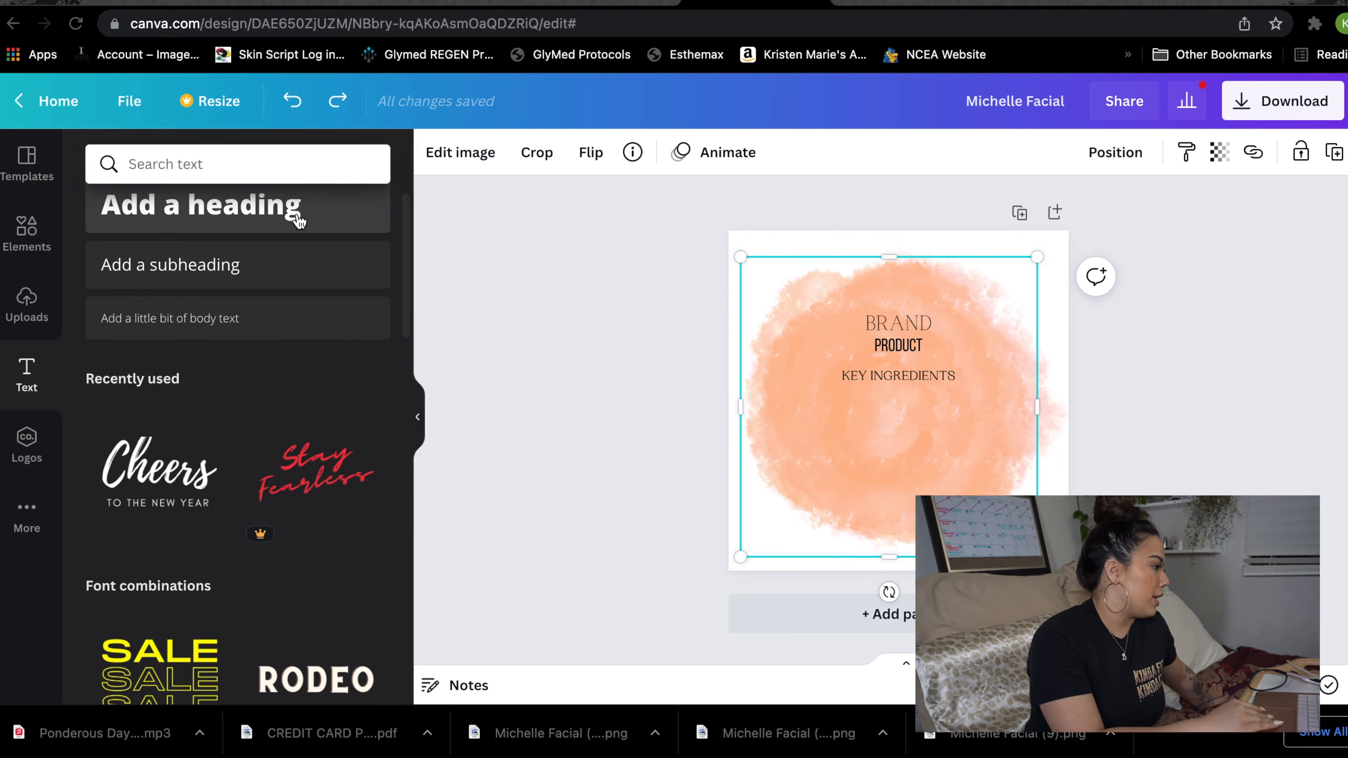
pyautogui.scroll(1, 292, 223)
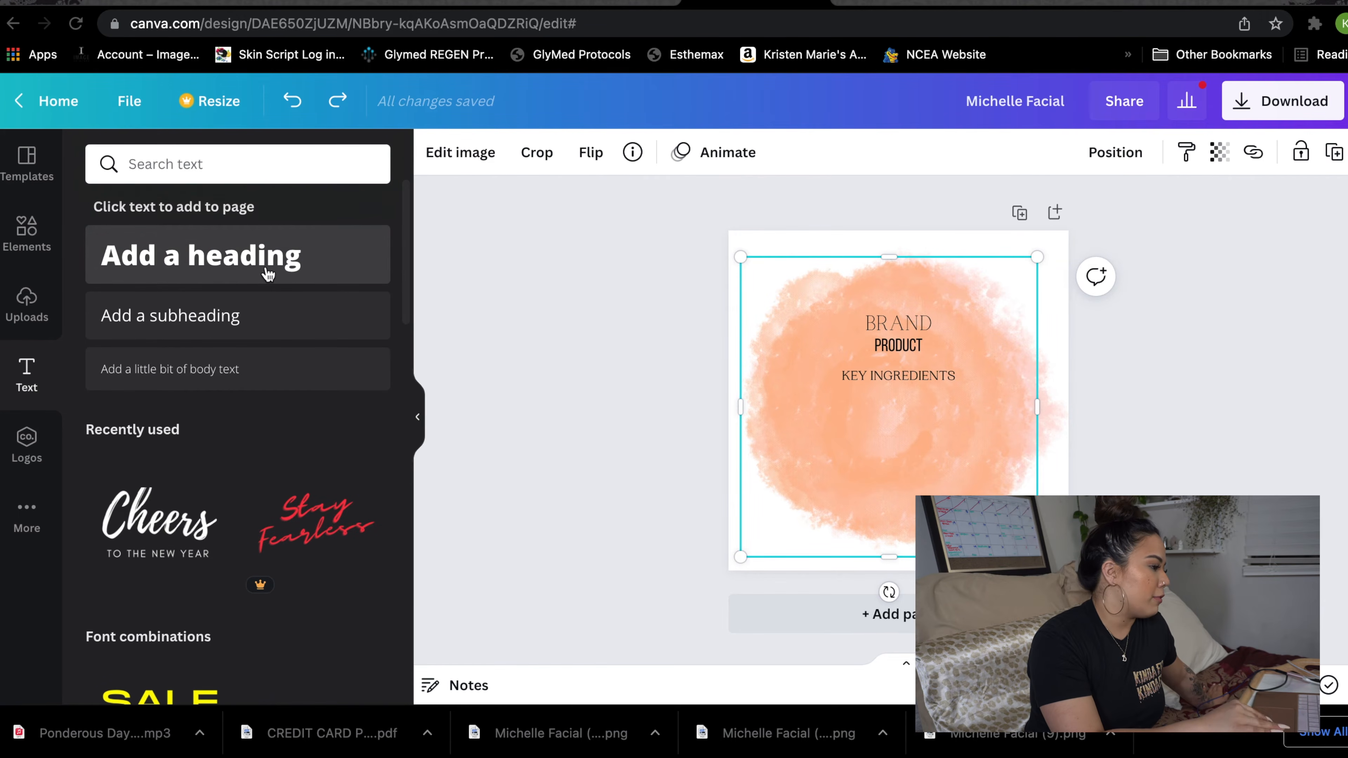
pyautogui.click(889, 326)
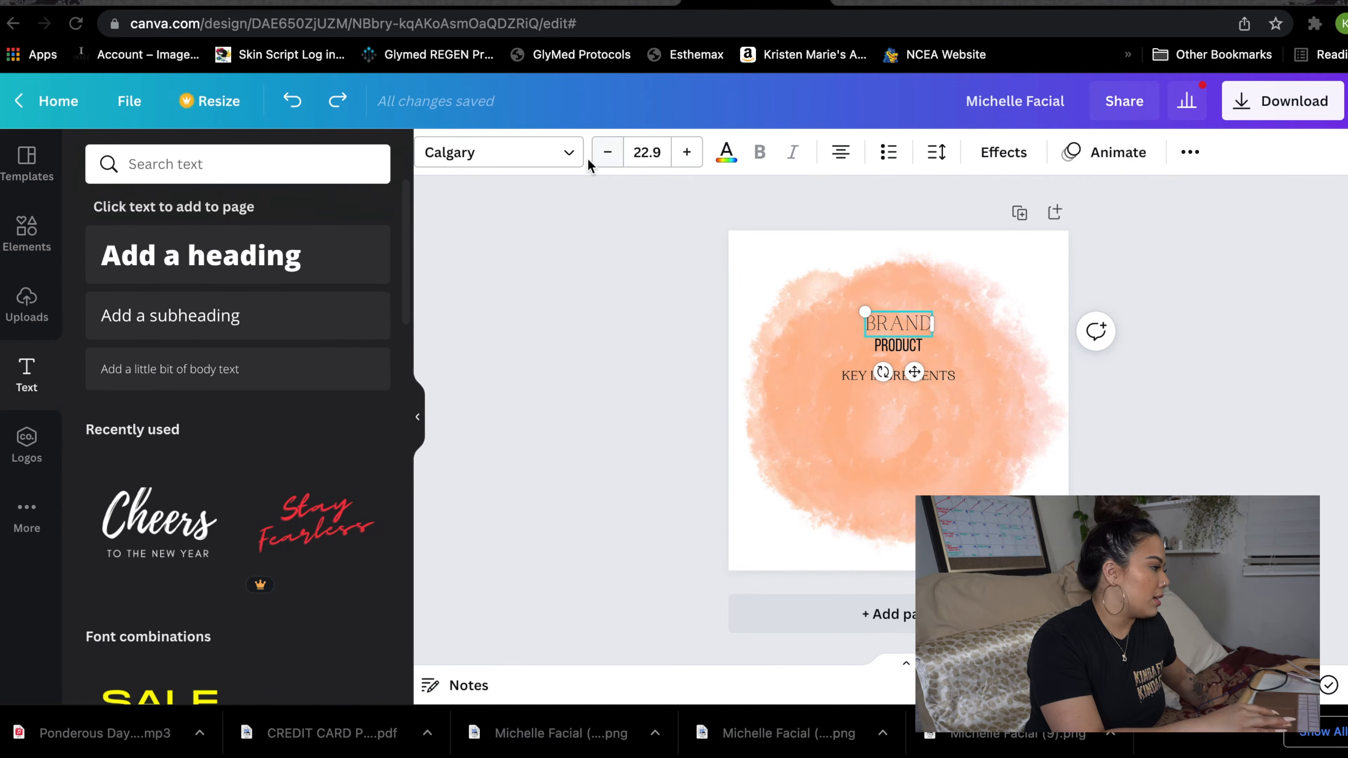
pyautogui.click(571, 157)
pyautogui.scroll(-15, 180, 446)
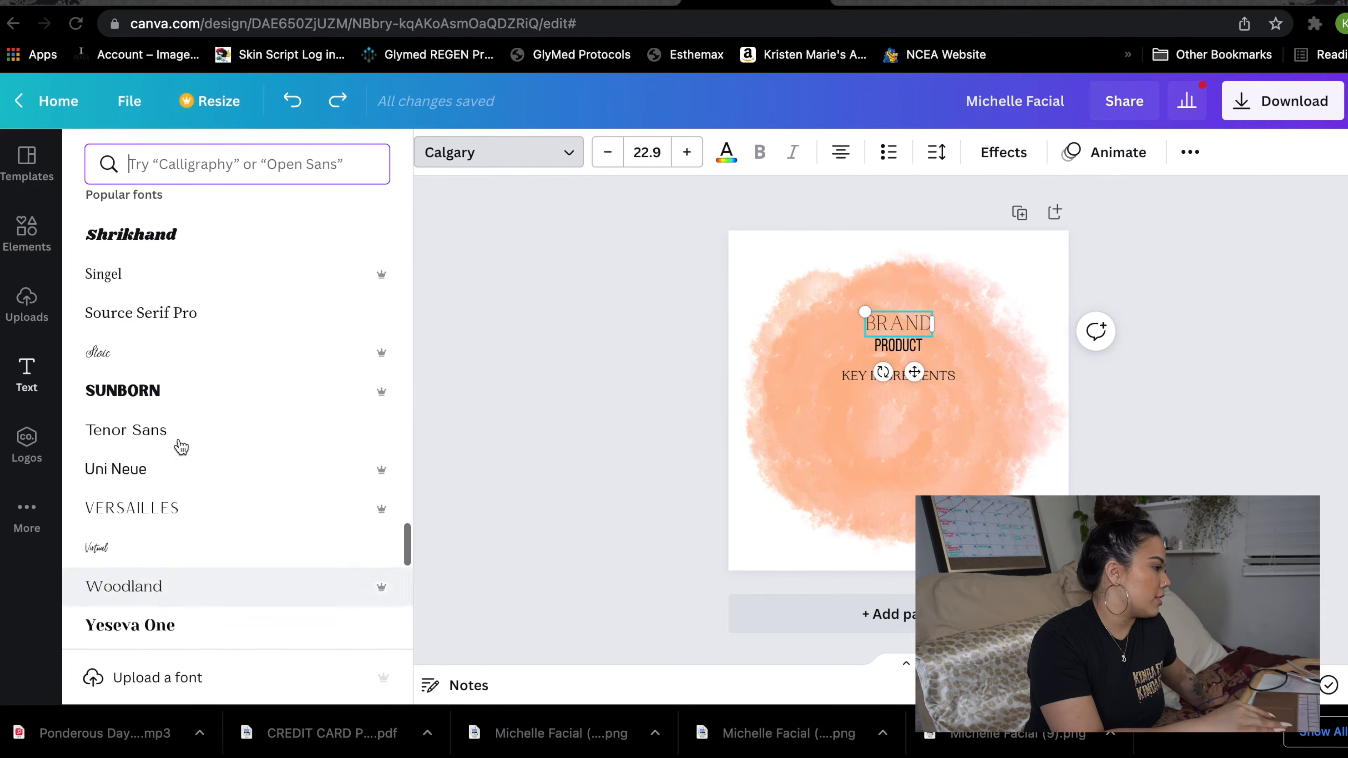
pyautogui.click(570, 153)
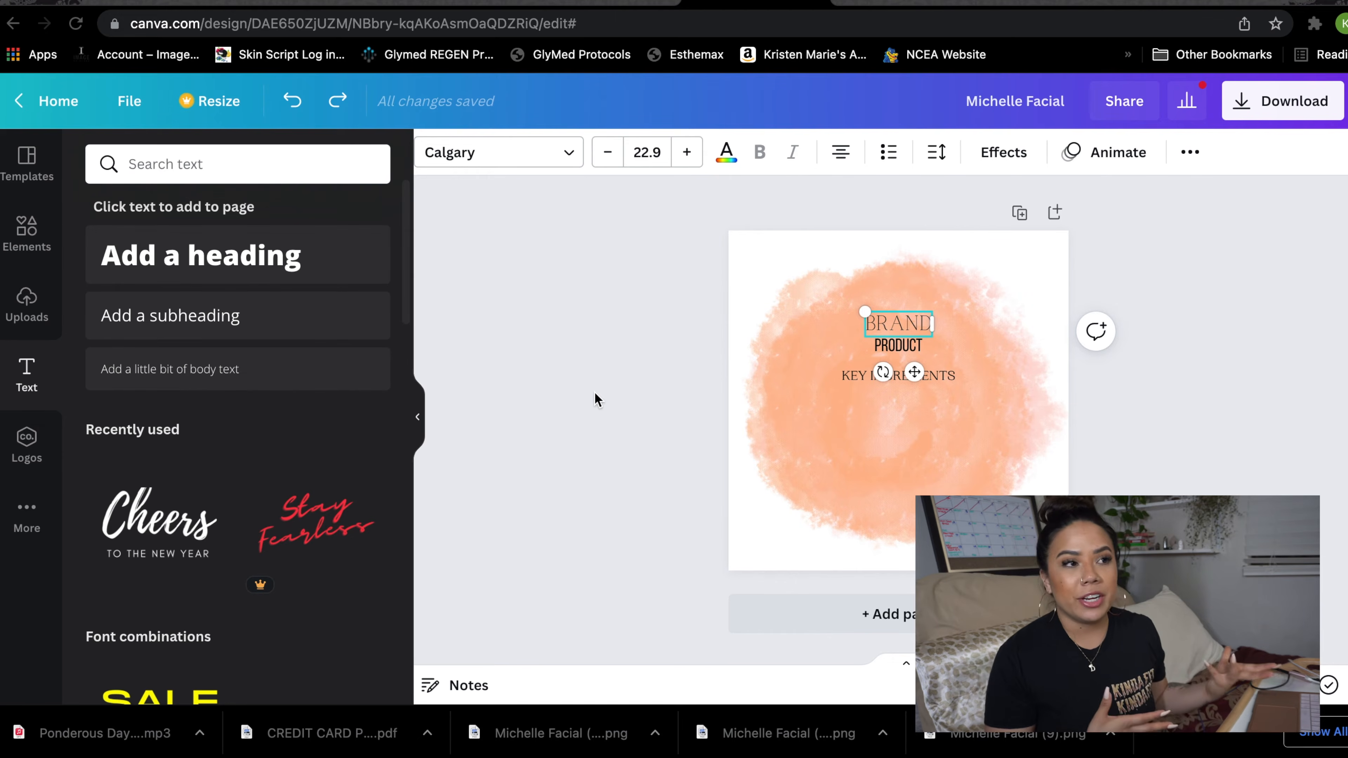
pyautogui.click(945, 338)
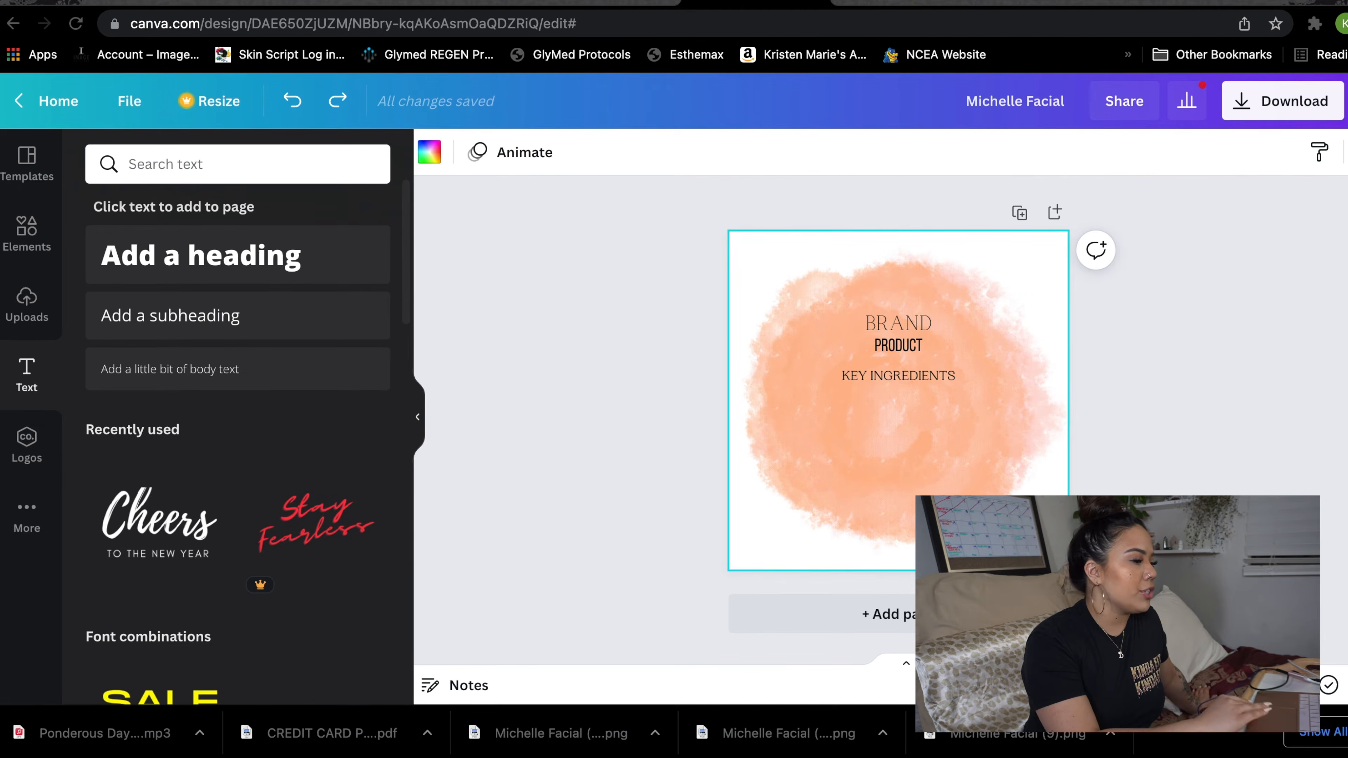
pyautogui.click(1165, 344)
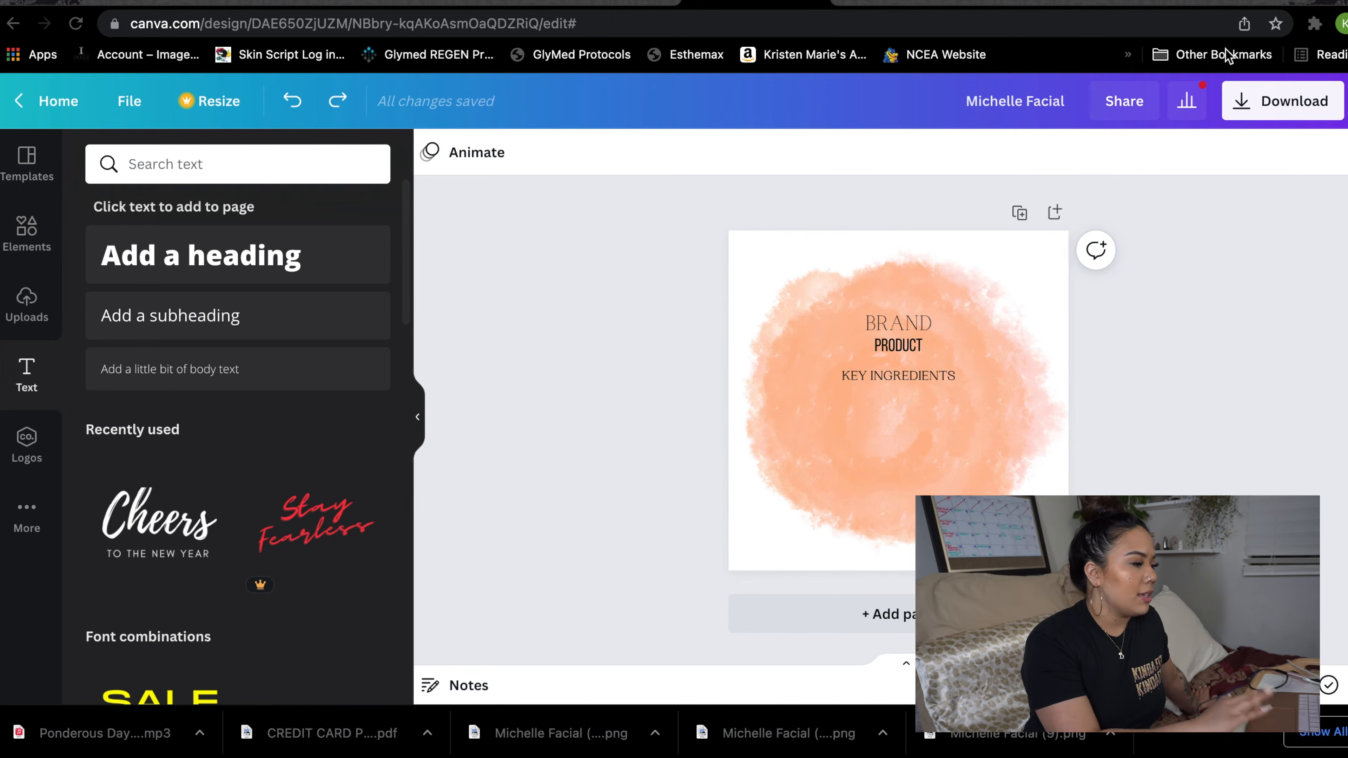
# Download the design as a 500 × 500 px PNG with a transparent background
pyautogui.click(1237, 106)
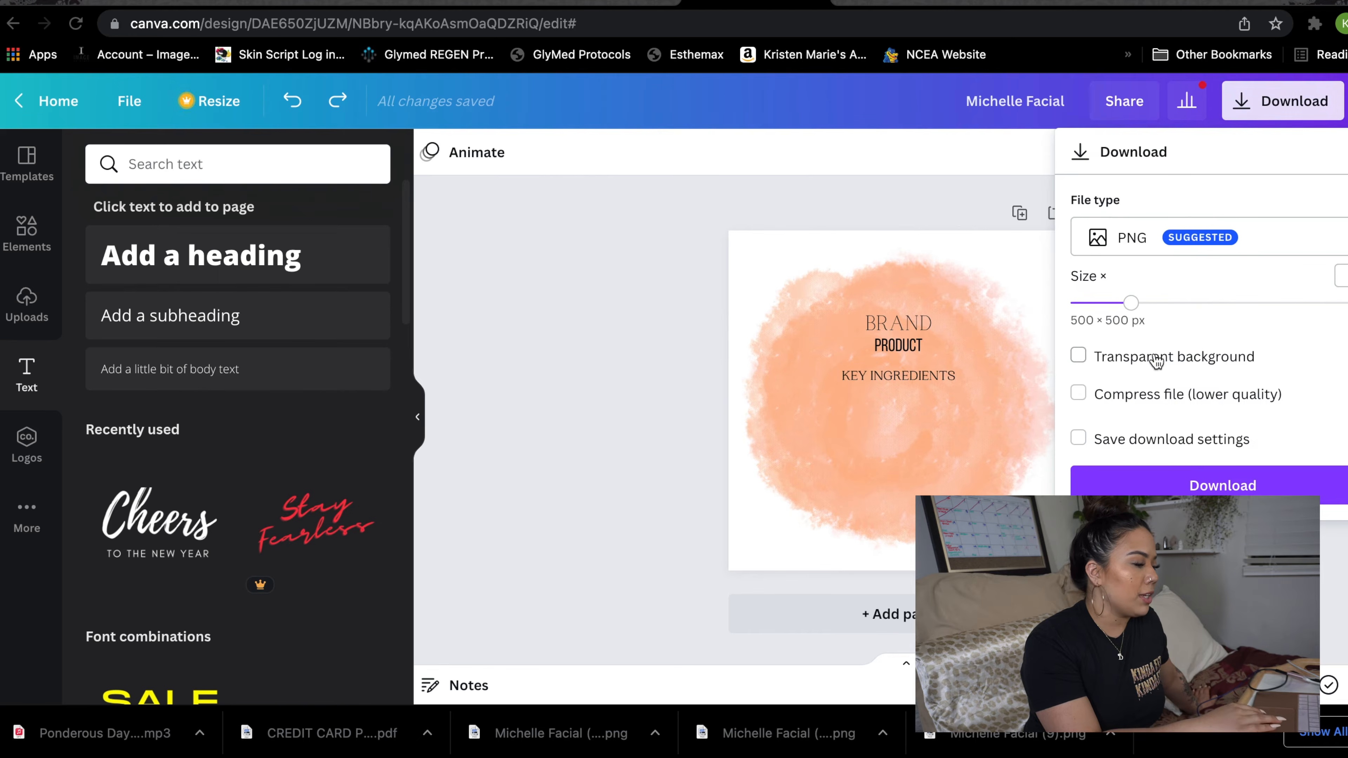
pyautogui.click(1080, 356)
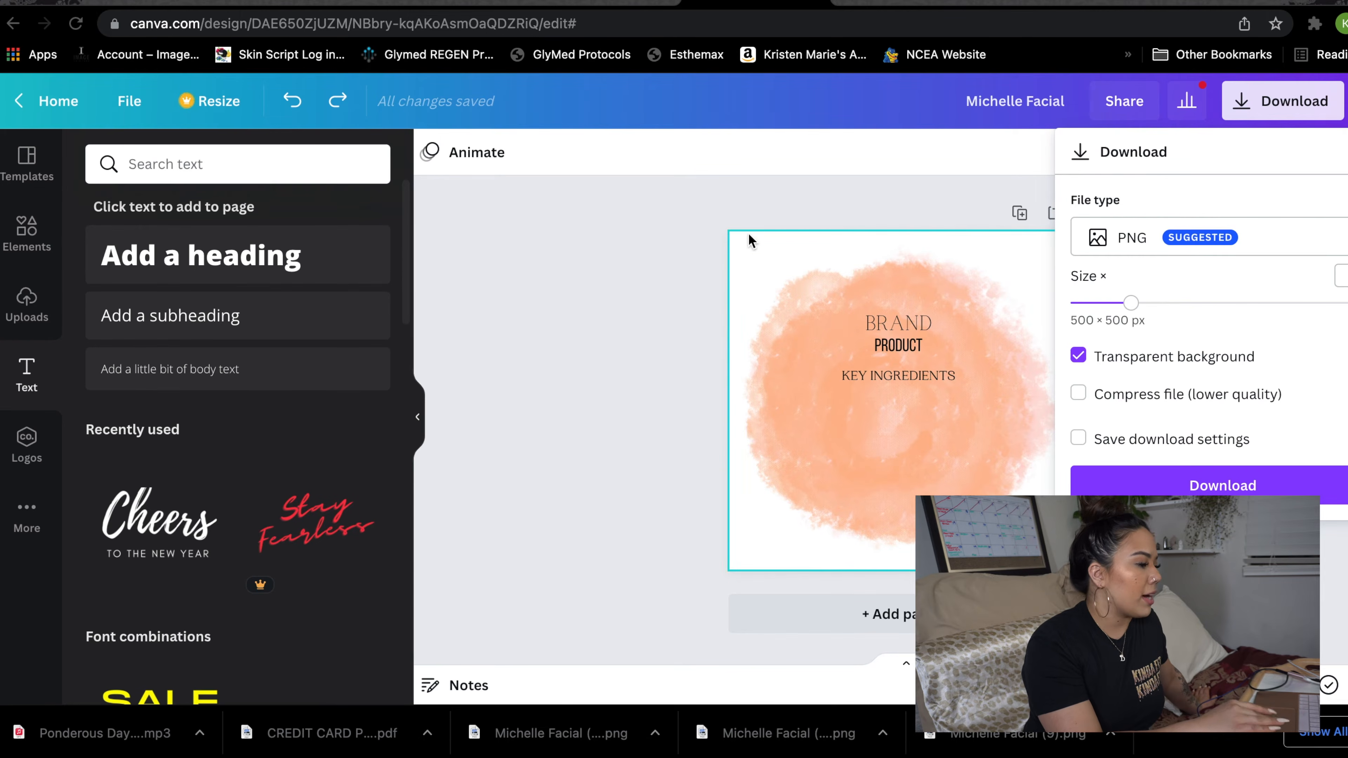
pyautogui.click(1217, 478)
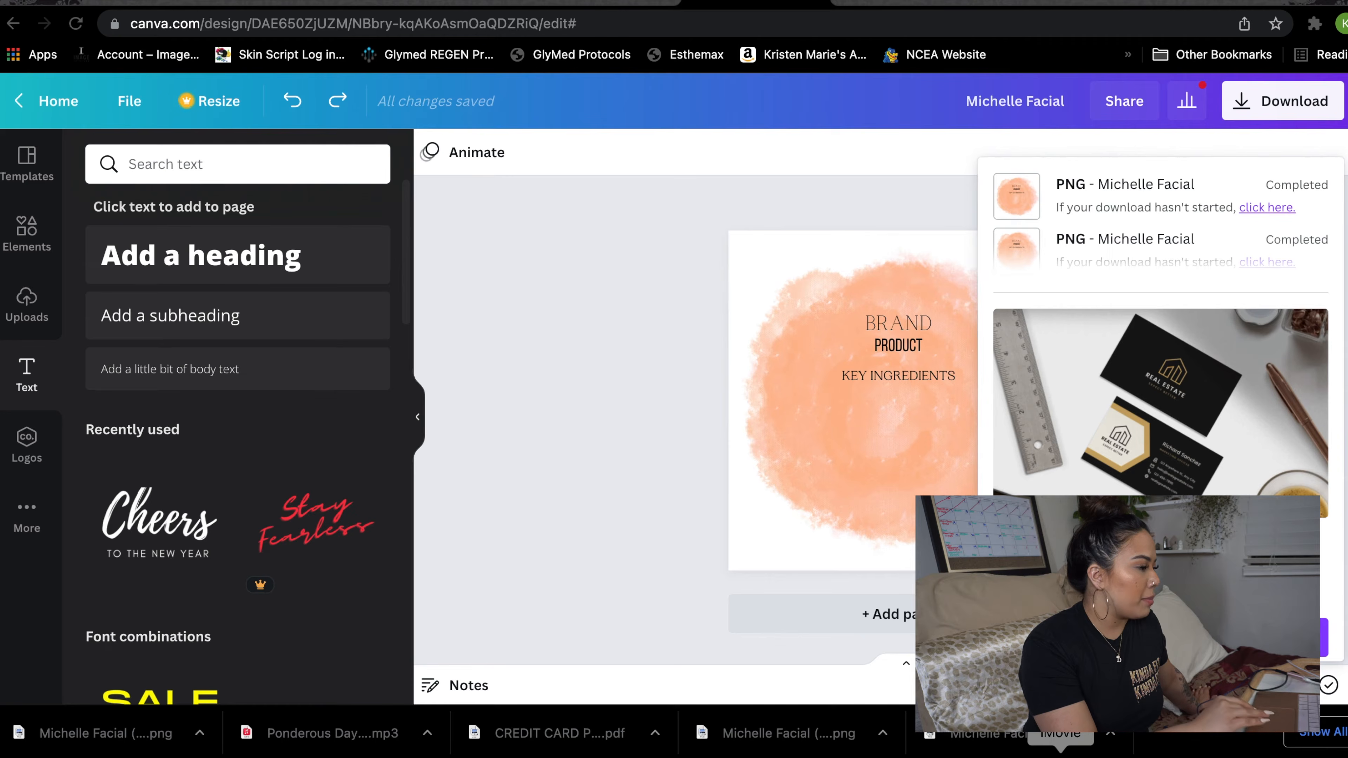
# Switch to iMovie and place the newest ingredient PNG from the Downloads folder above the later mask-mixing clip in the timeline
pyautogui.click(1061, 754)
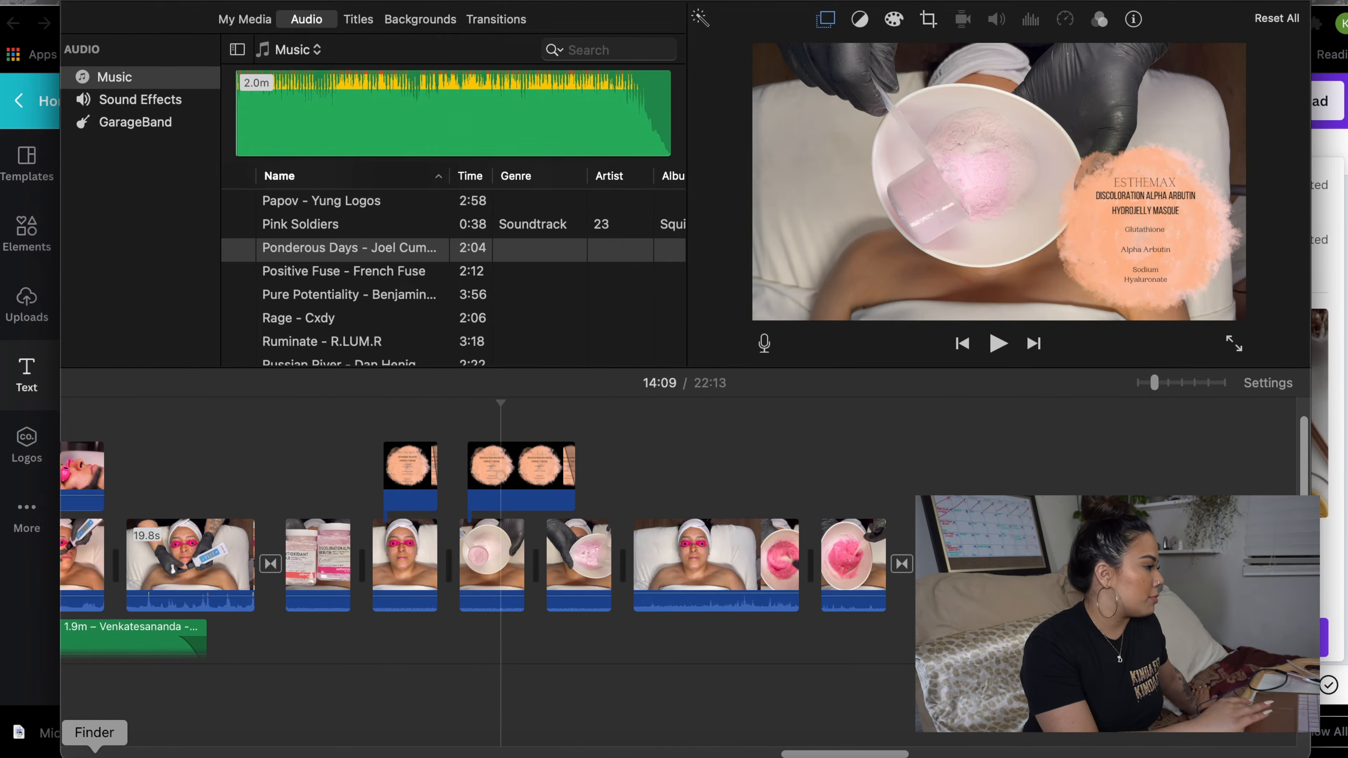
pyautogui.click(94, 753)
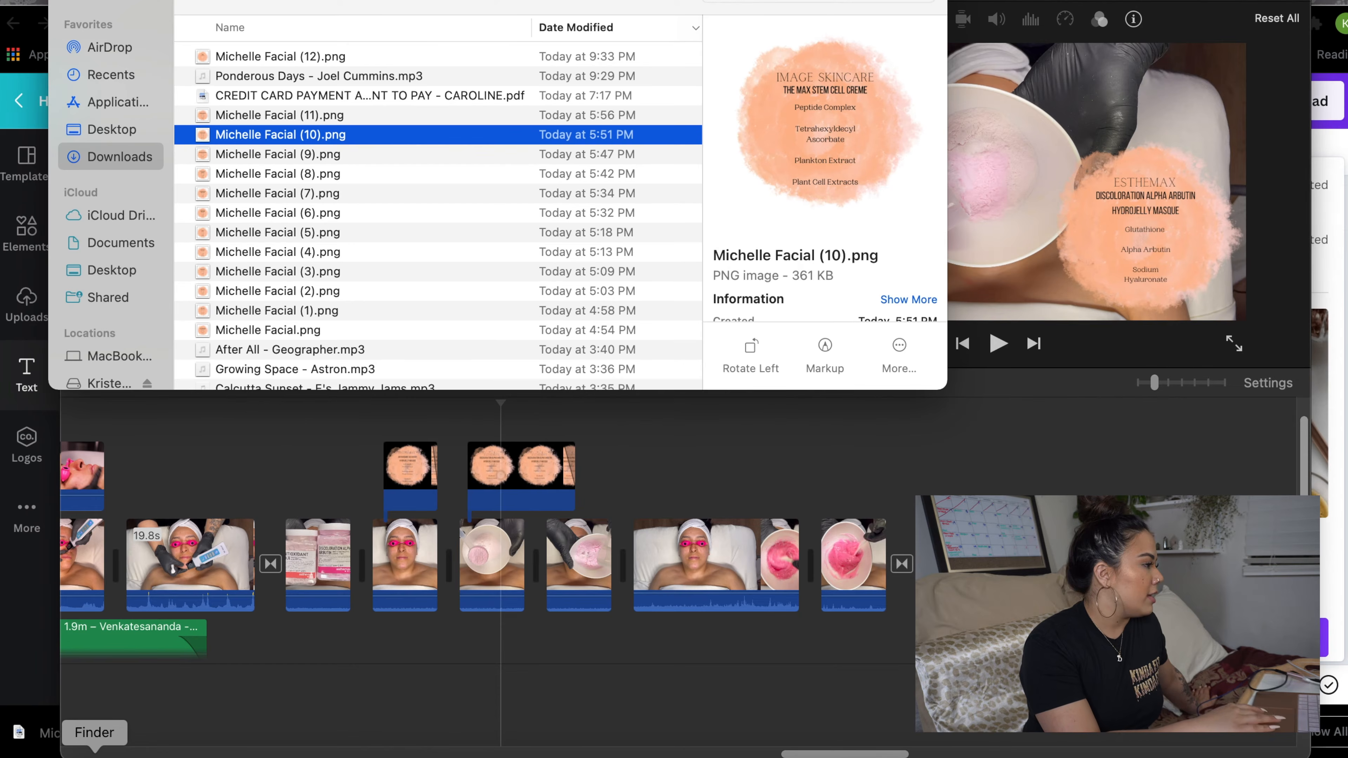
pyautogui.click(296, 60)
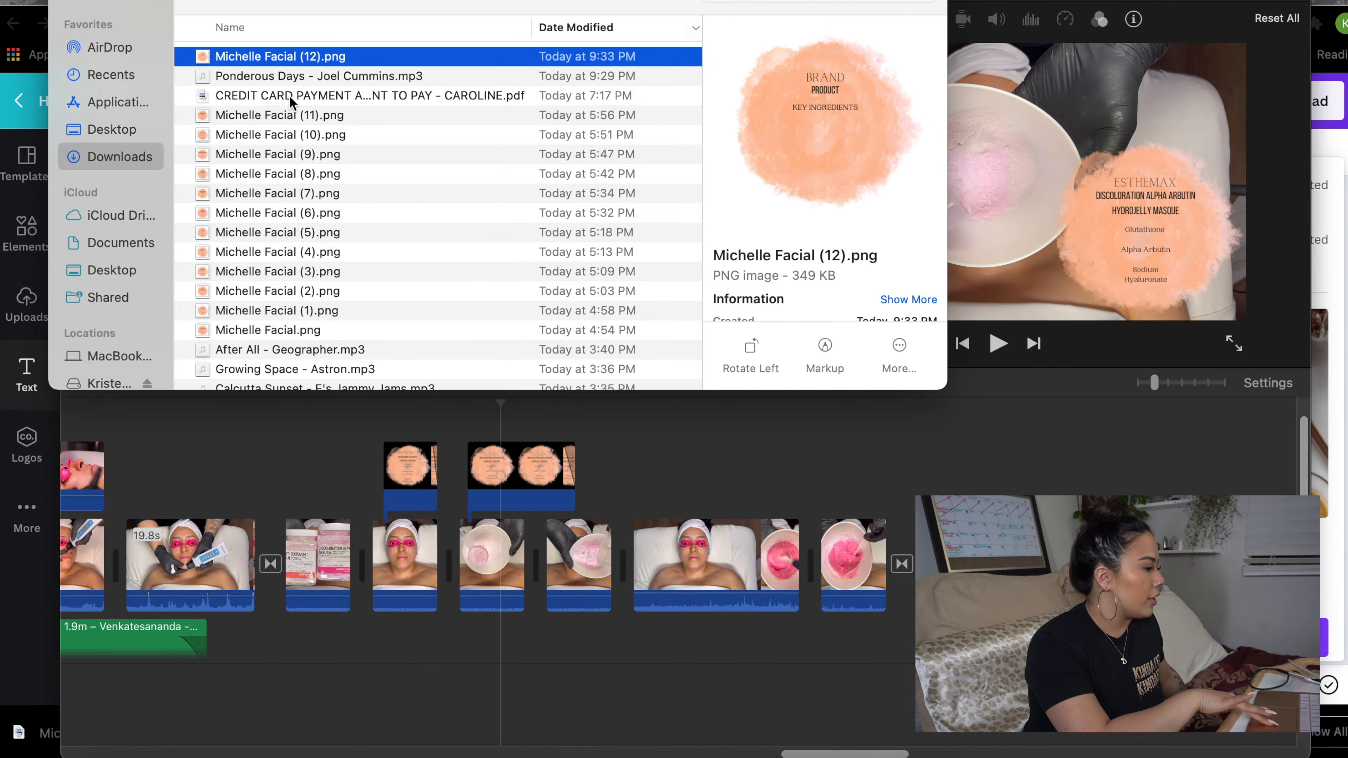
pyautogui.press('Return')
pyautogui.click(317, 80)
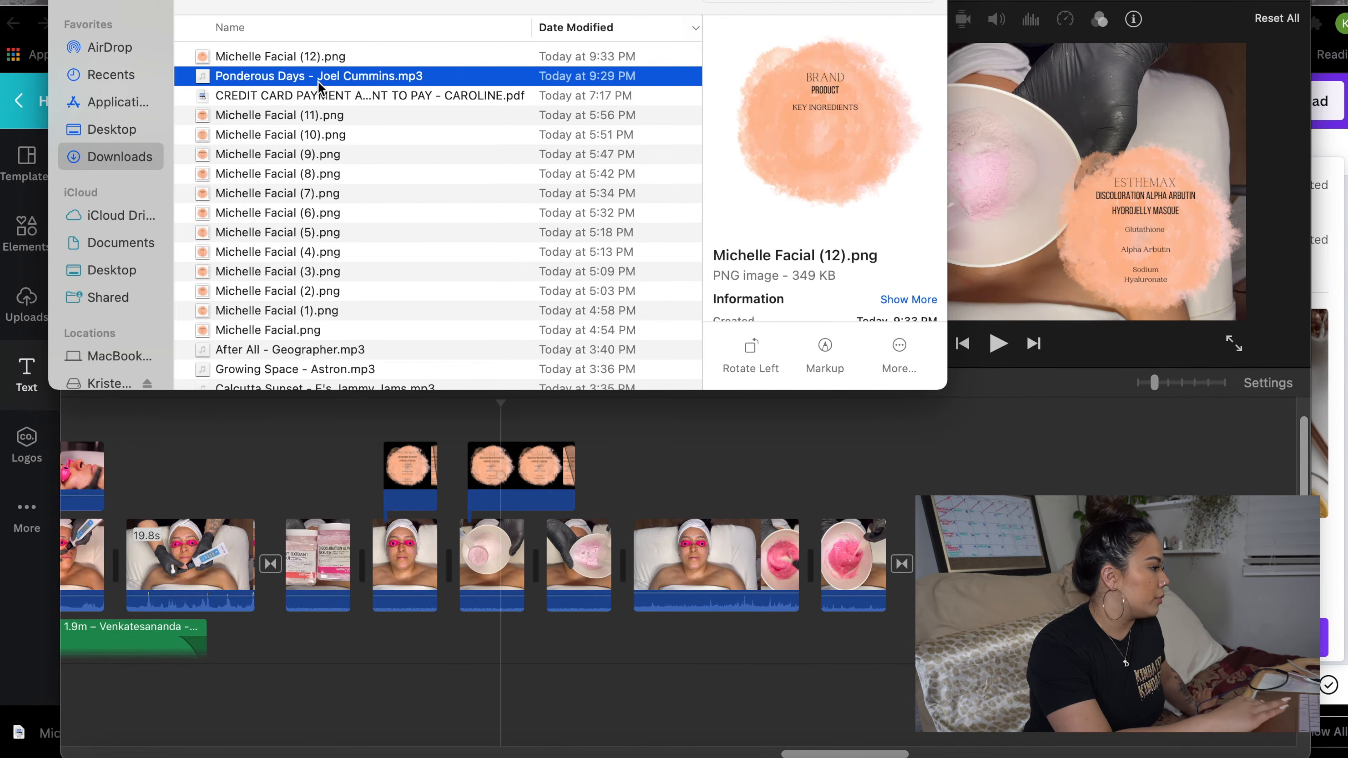
pyautogui.click(249, 56)
pyautogui.moveTo(243, 55)
pyautogui.mouseDown()
pyautogui.moveTo(579, 256)
pyautogui.moveTo(714, 315)
pyautogui.moveTo(714, 458)
pyautogui.moveTo(731, 463)
pyautogui.mouseUp()
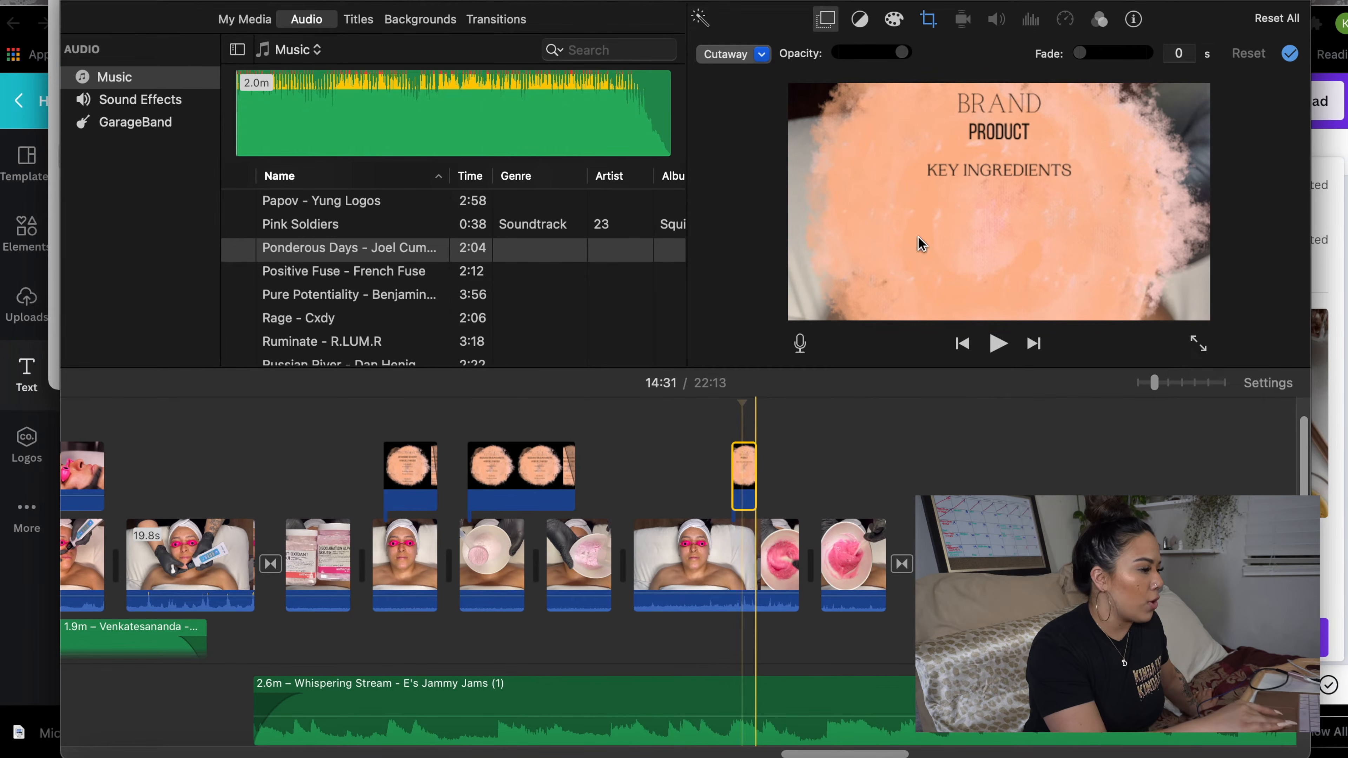
# Set the new graphic's crop style to Fit and its overlay mode to Picture in Picture
pyautogui.click(743, 423)
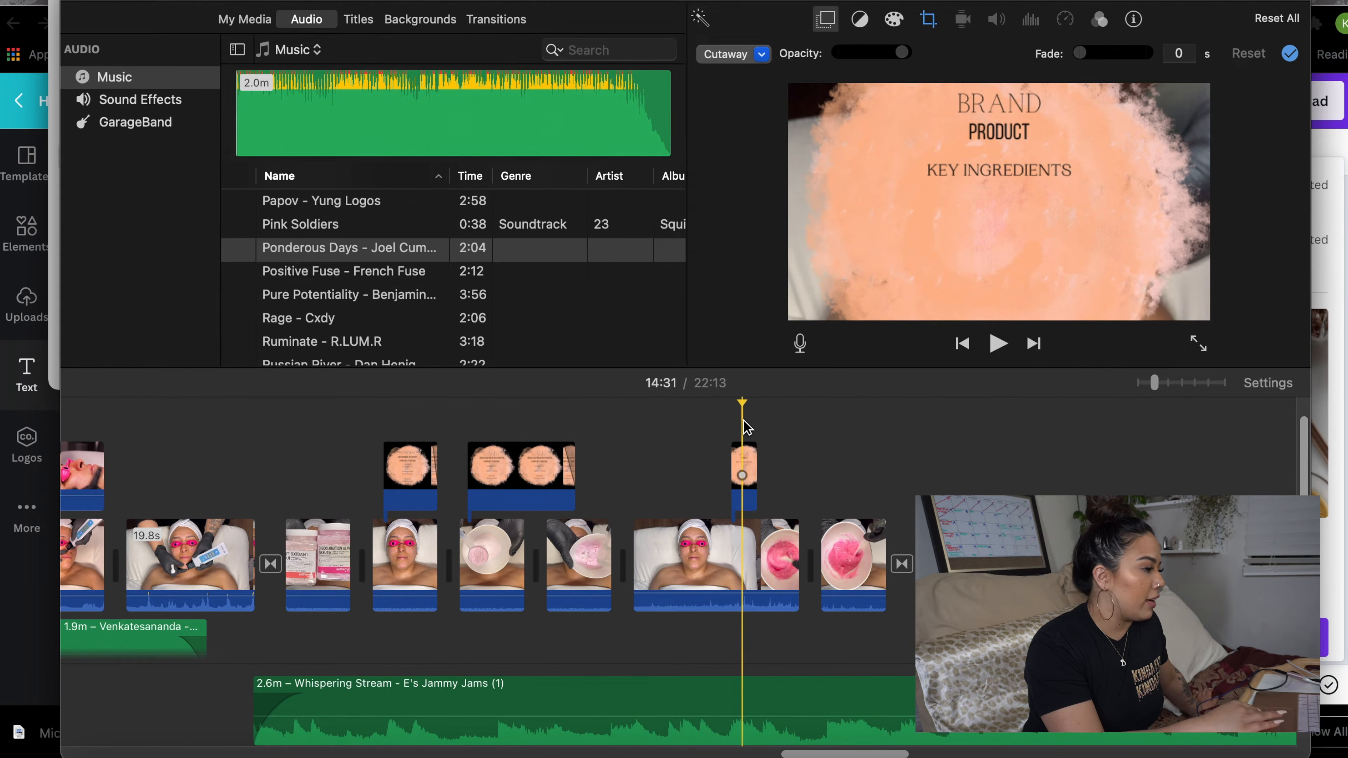
pyautogui.click(929, 20)
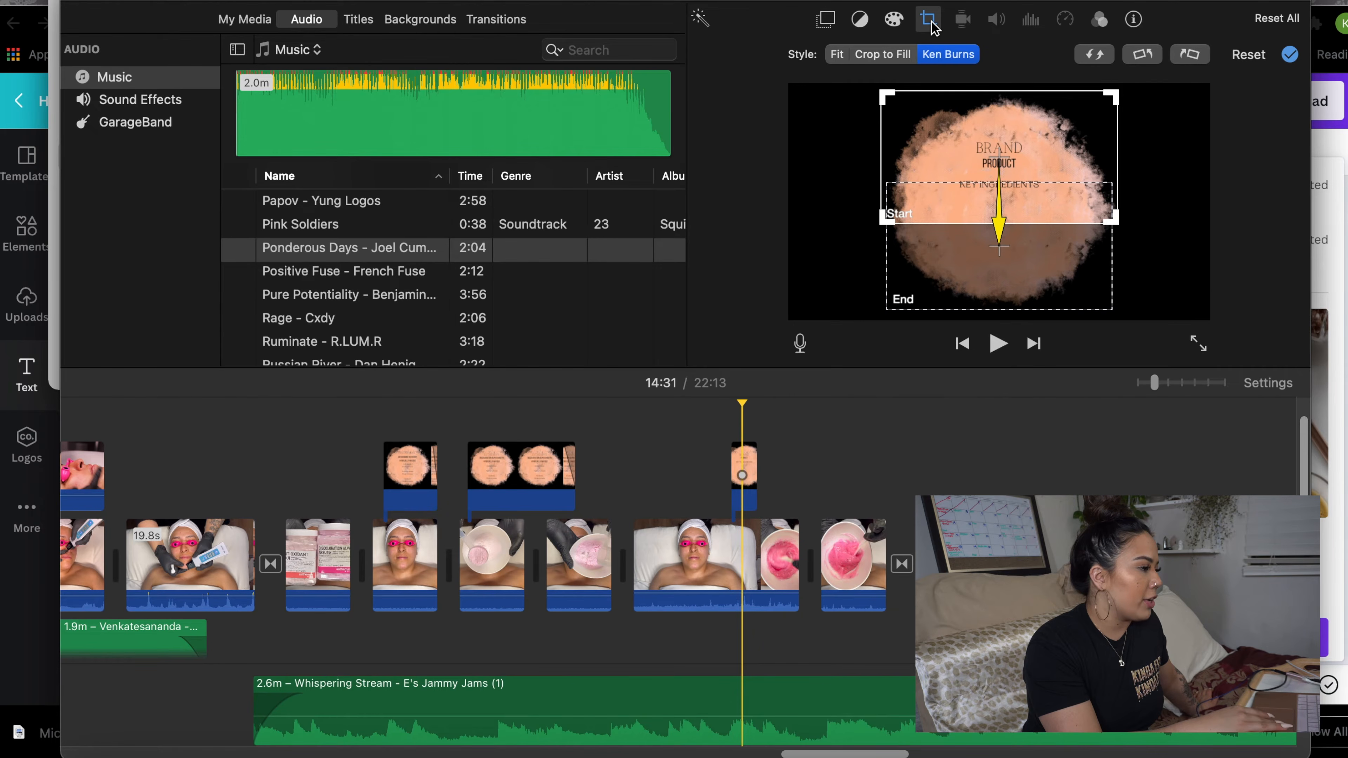
pyautogui.click(837, 55)
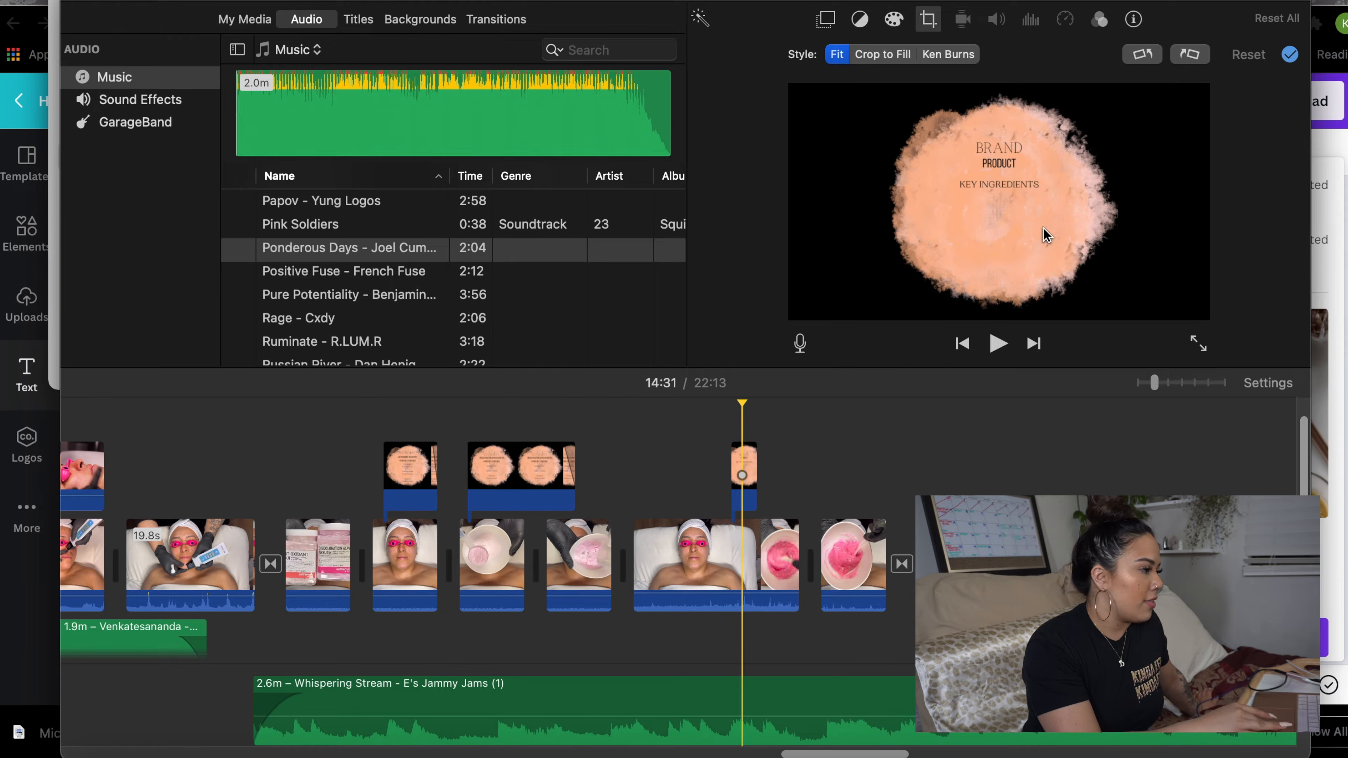
pyautogui.click(822, 24)
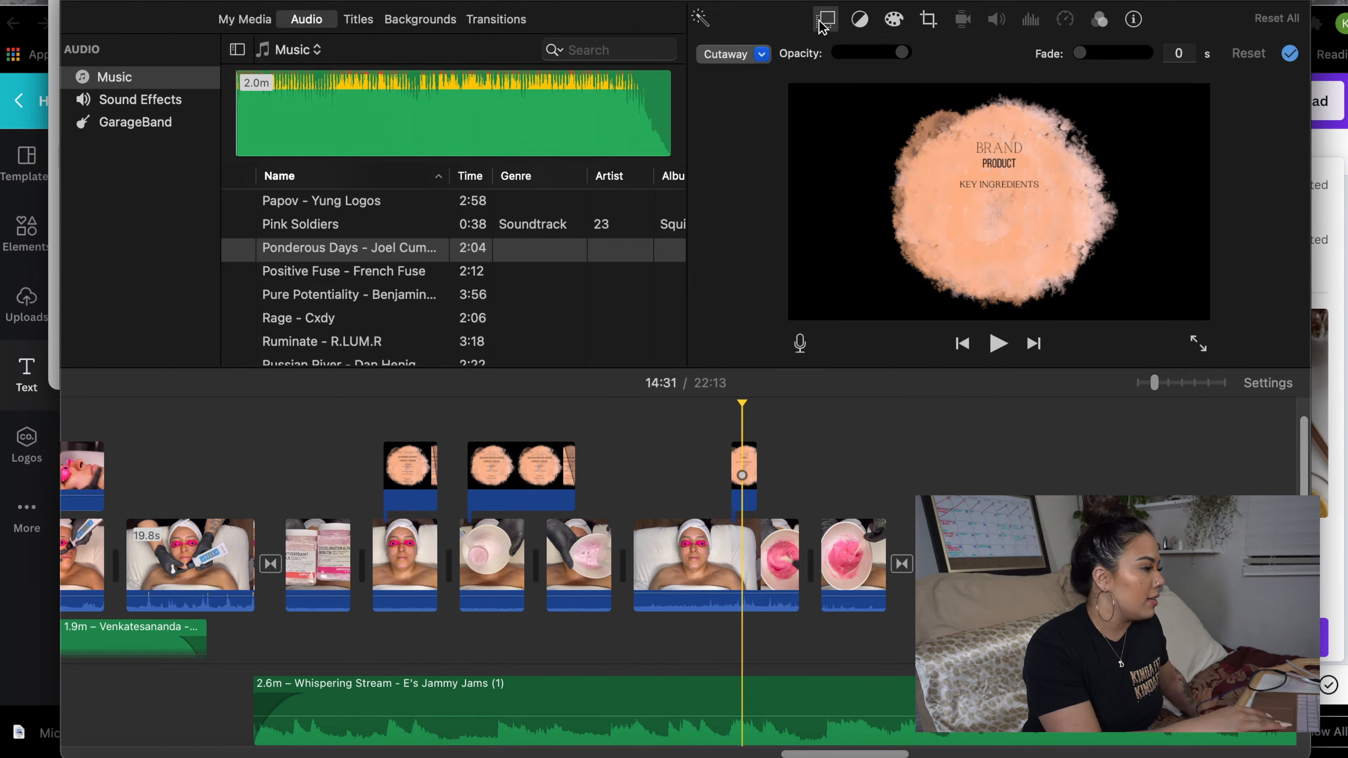
pyautogui.click(763, 54)
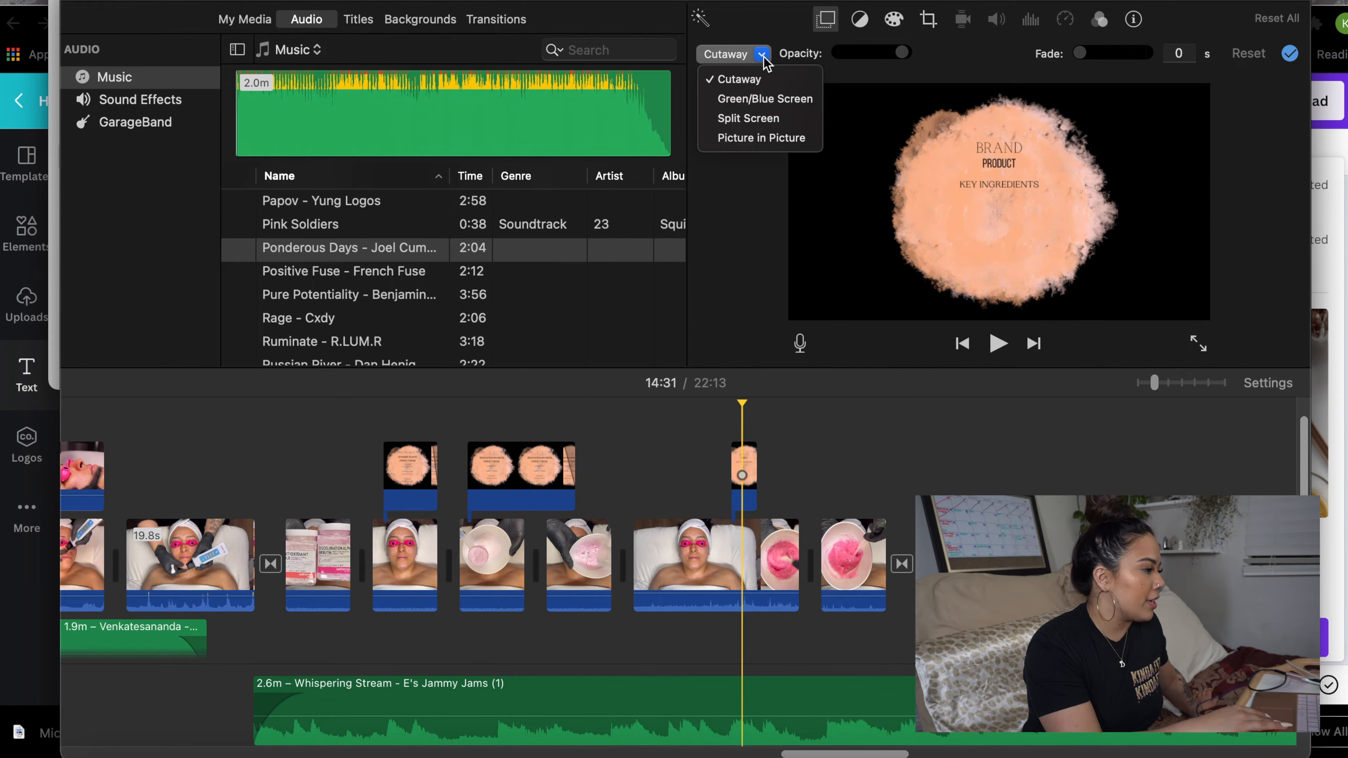
pyautogui.click(750, 139)
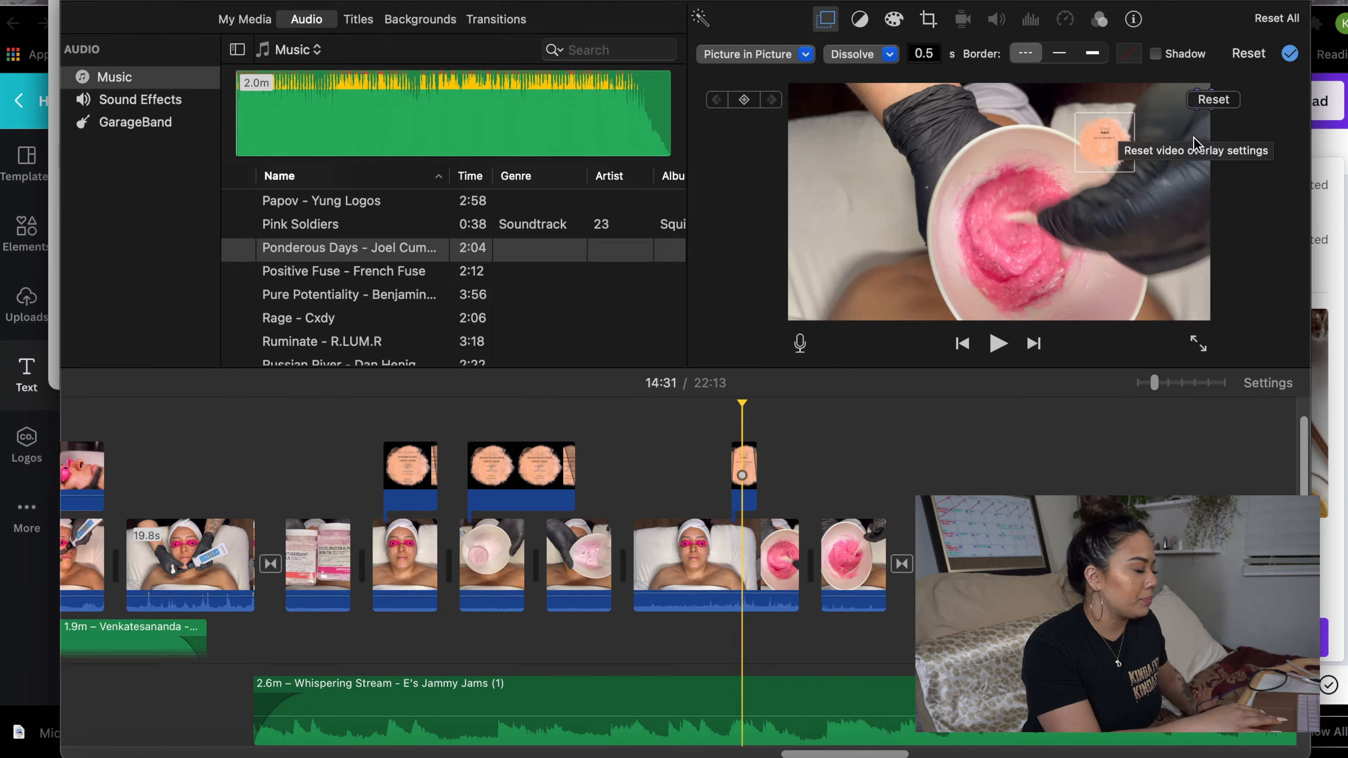
# Enlarge the picture-in-picture graphic and position it beside the mixing bowl, over the left part of the video frame
pyautogui.moveTo(1115, 145); pyautogui.dragTo(884, 208)
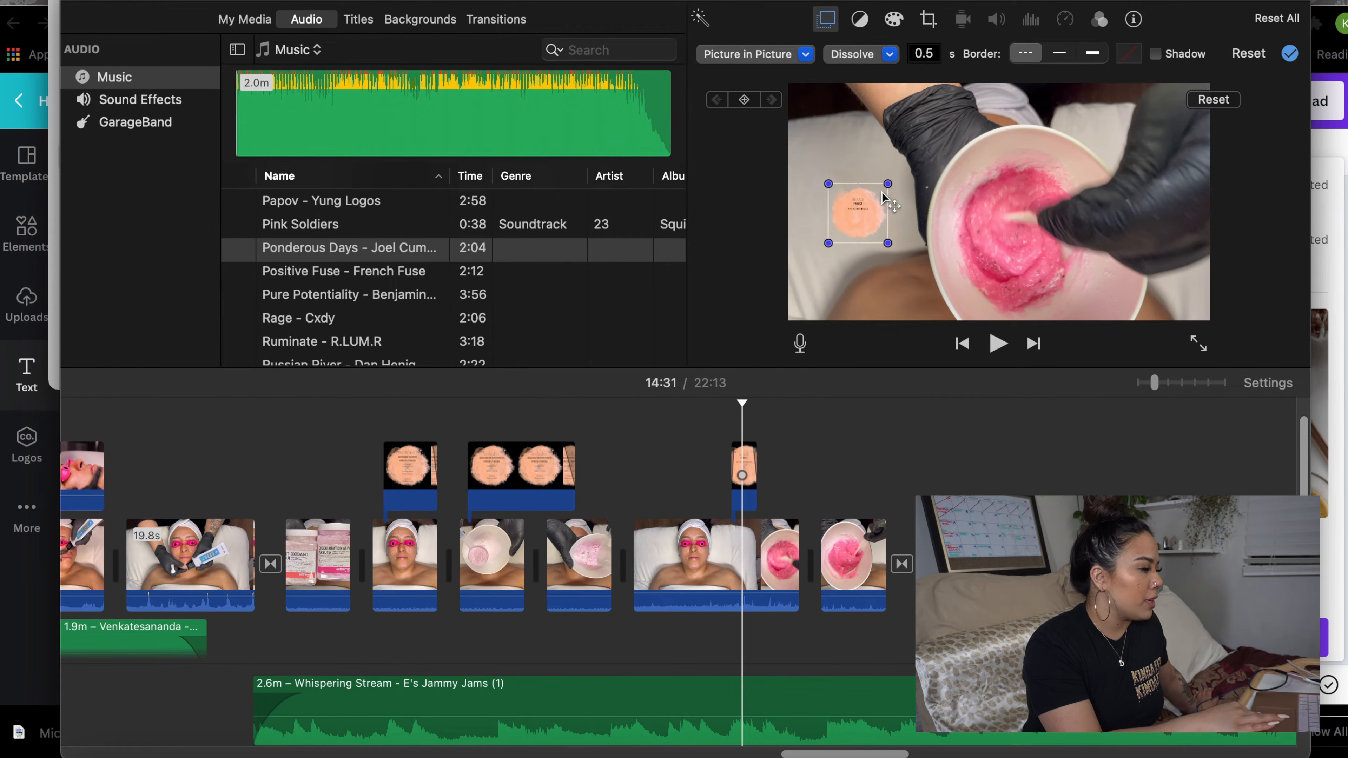
pyautogui.moveTo(954, 141); pyautogui.dragTo(976, 95)
pyautogui.moveTo(896, 182); pyautogui.dragTo(856, 154)
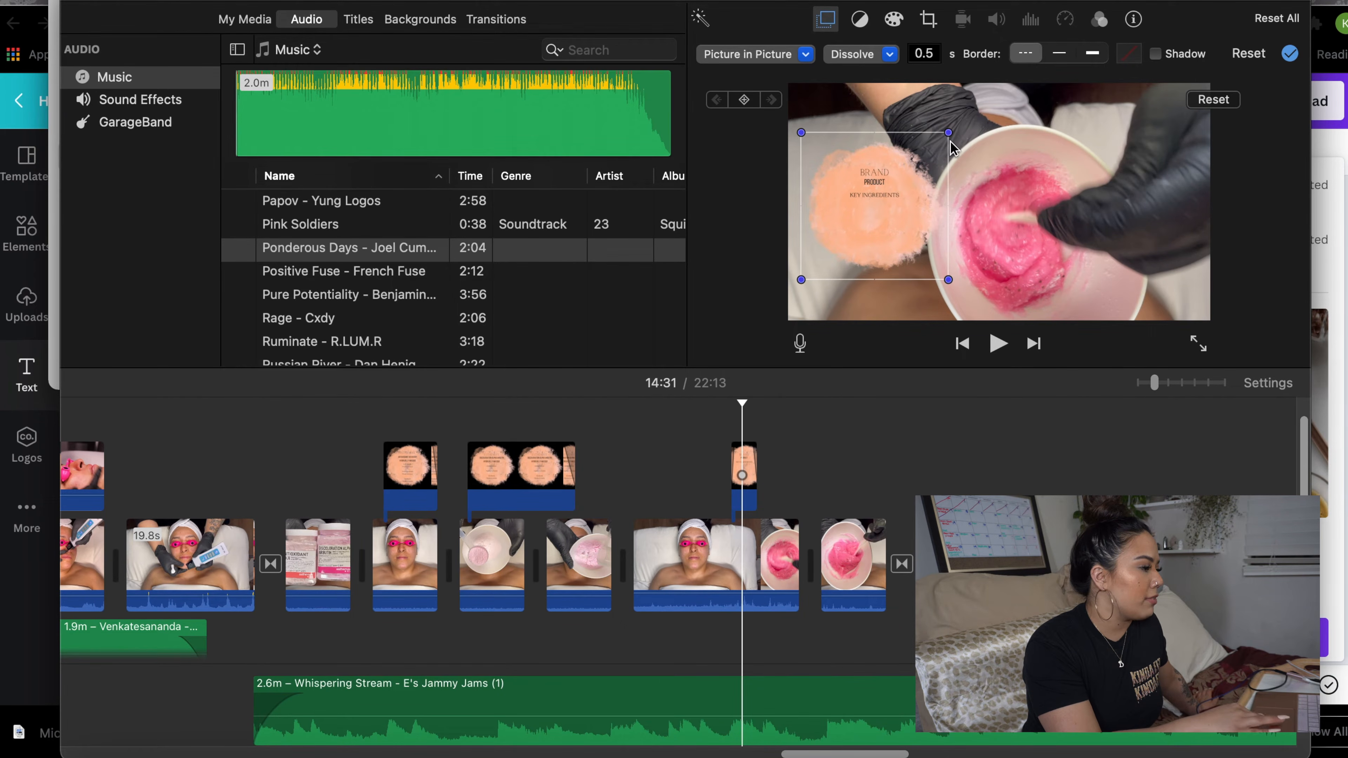
pyautogui.moveTo(948, 133); pyautogui.dragTo(970, 122)
pyautogui.moveTo(900, 197)
pyautogui.mouseDown()
pyautogui.moveTo(895, 209)
pyautogui.moveTo(906, 186)
pyautogui.mouseUp()
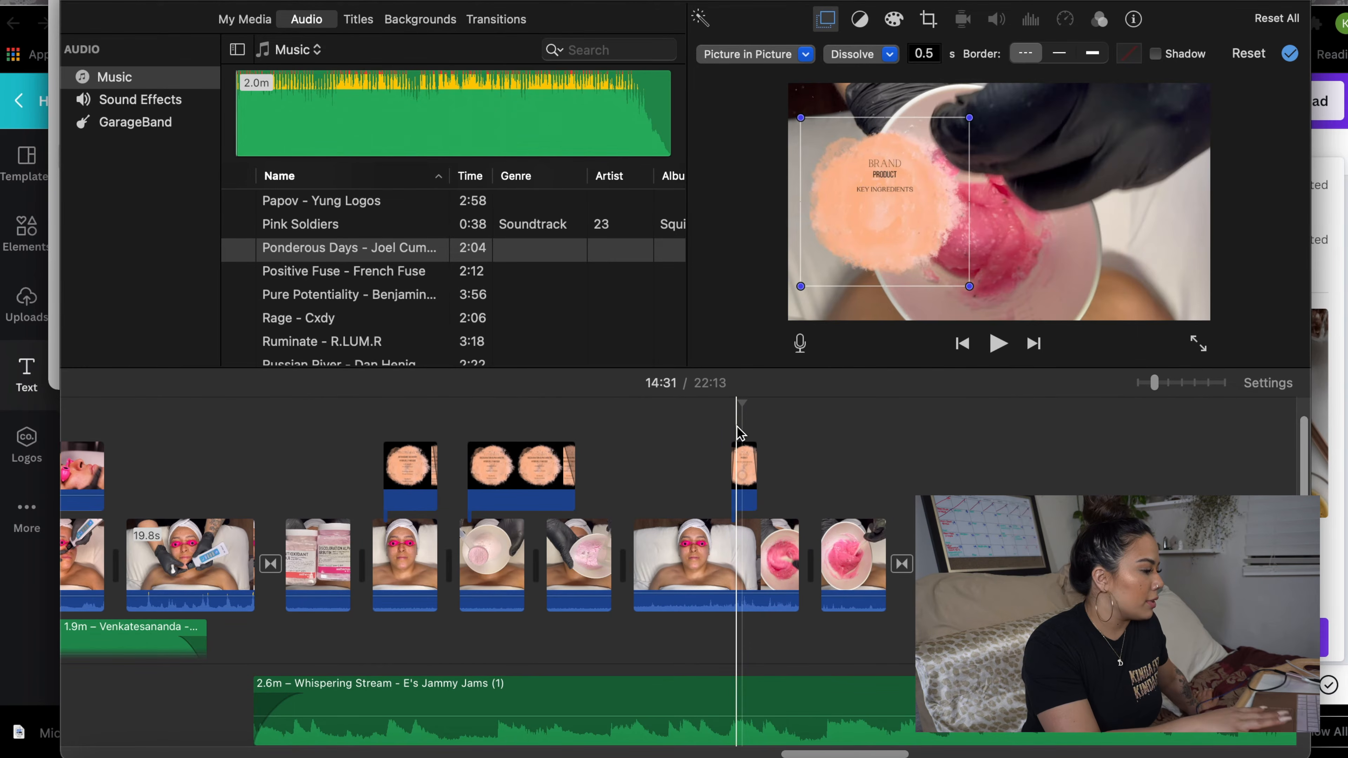
# Lengthen the graphic overlay's dissolve to 0.93 s
pyautogui.scroll(3, 738, 427)
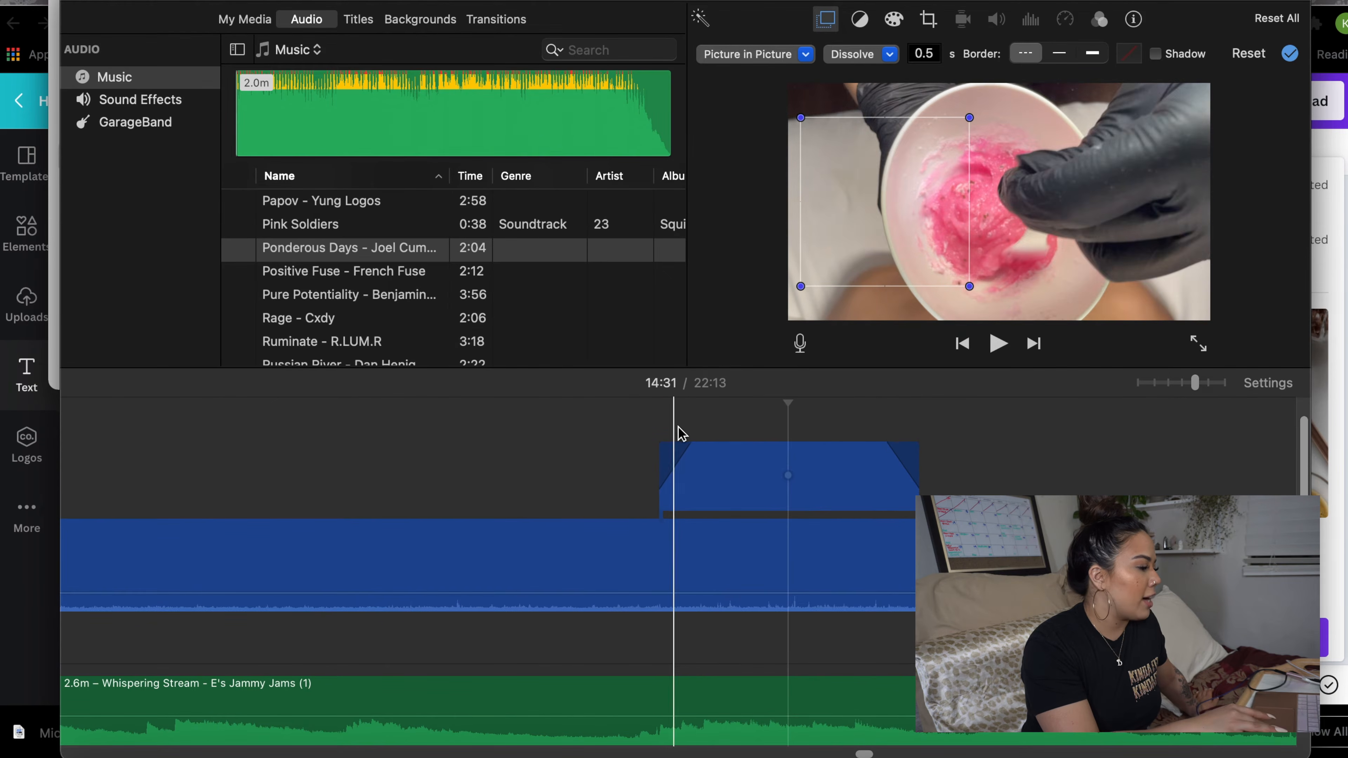
pyautogui.click(659, 433)
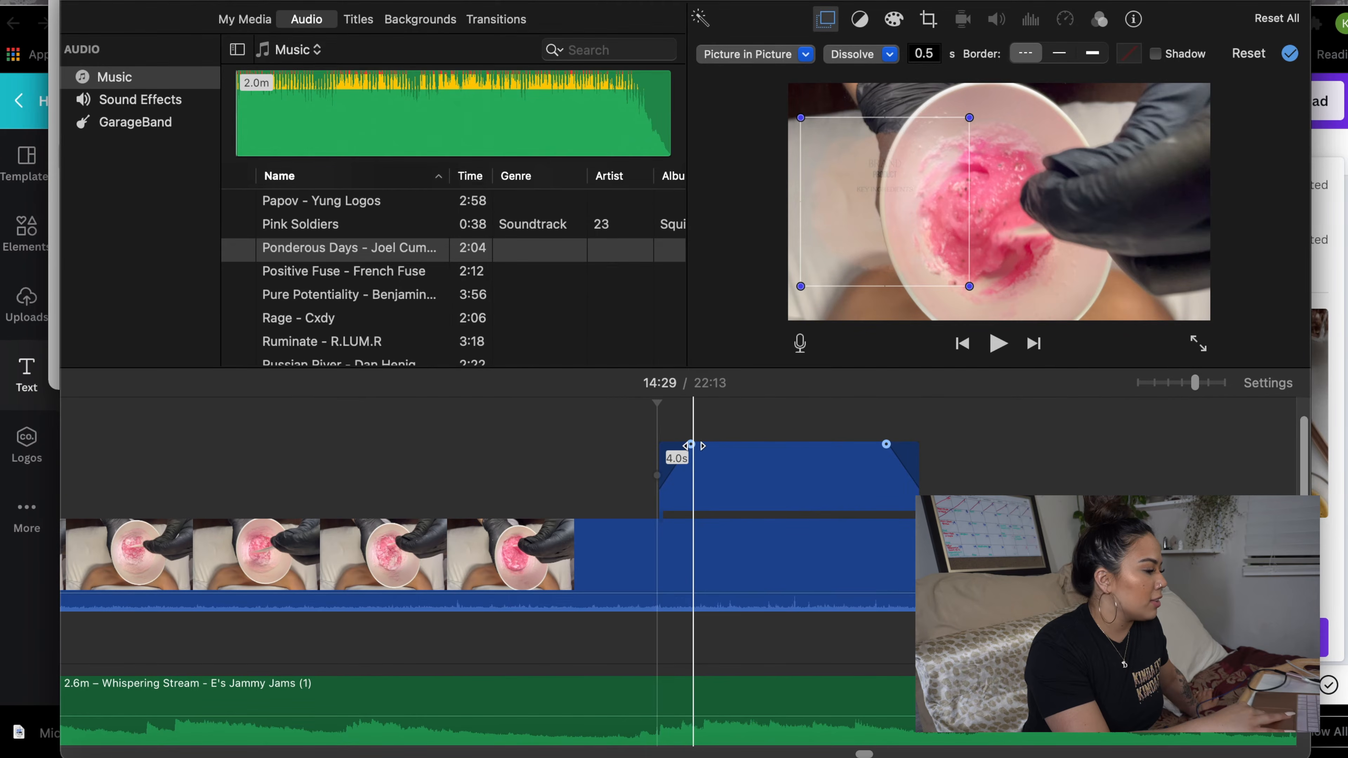
pyautogui.moveTo(693, 444); pyautogui.dragTo(720, 444)
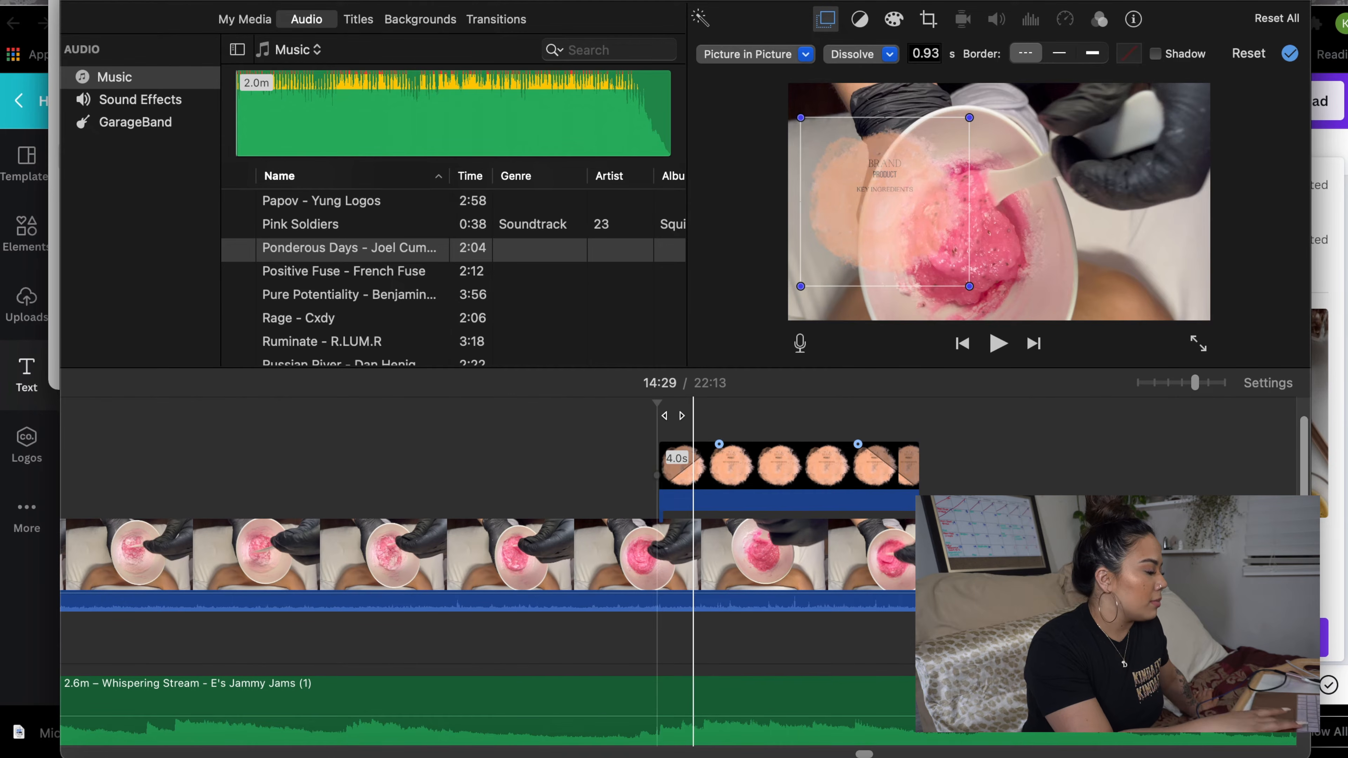
# Play the timeline from the start of the graphic overlay to check its dissolve in and out
pyautogui.click(664, 419)
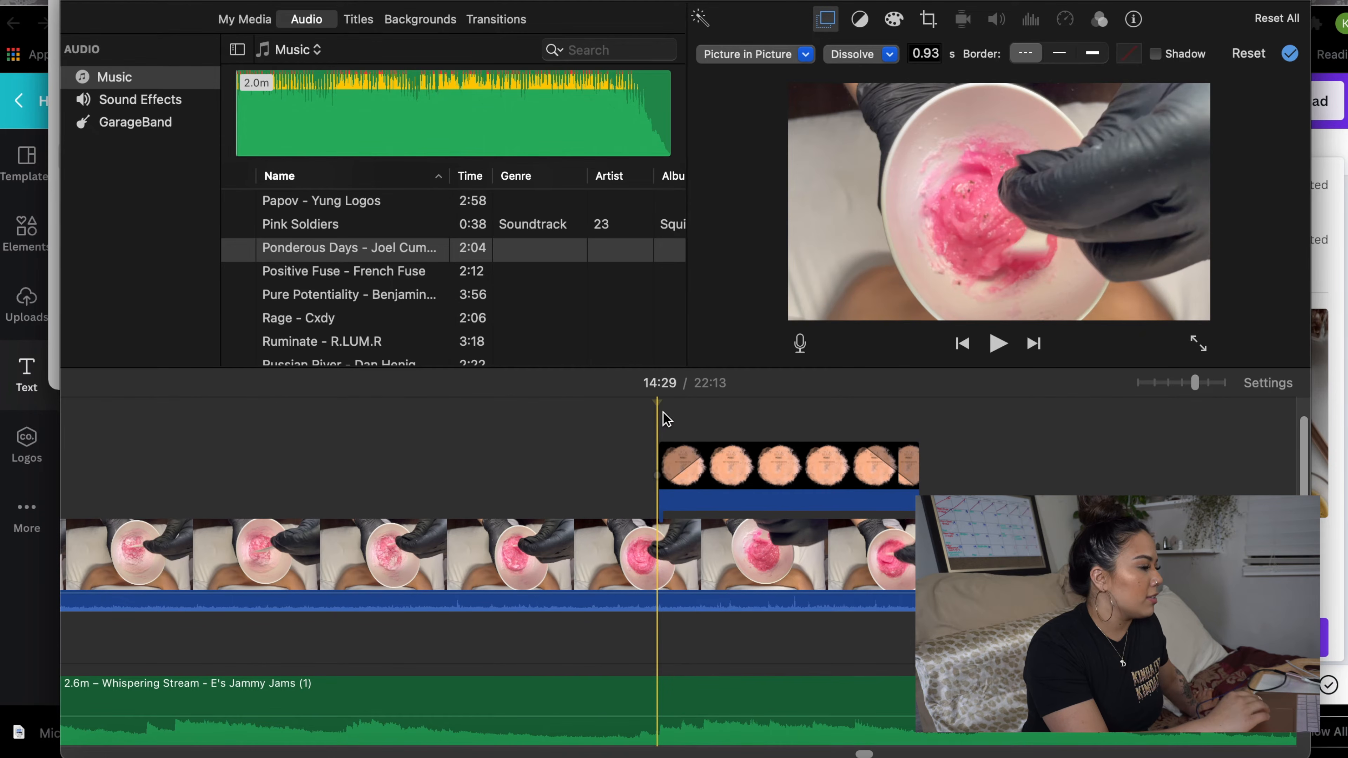
pyautogui.press('space')
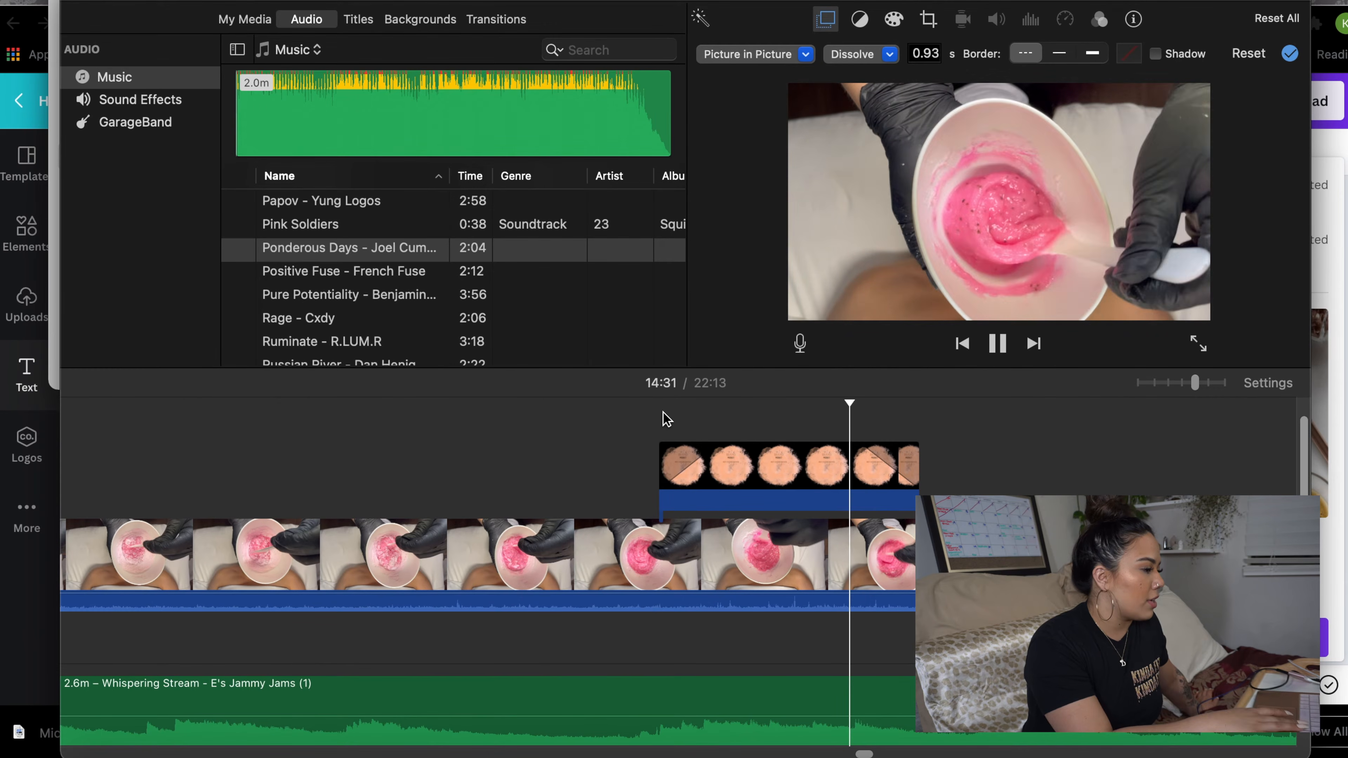
pyautogui.press('space')
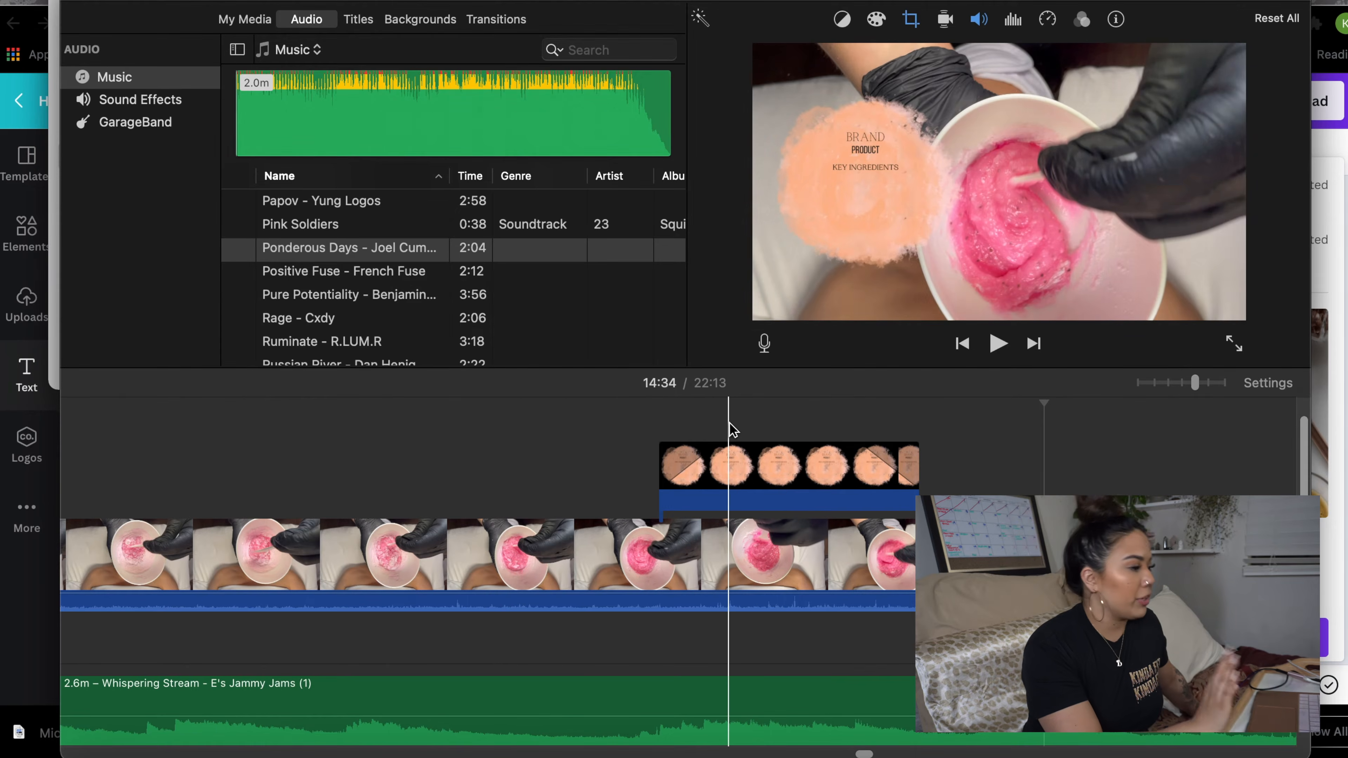
# Extend the end of the brand and key ingredients graphic overlay so it lasts 7.1 s above the mixing clip
pyautogui.click(759, 448)
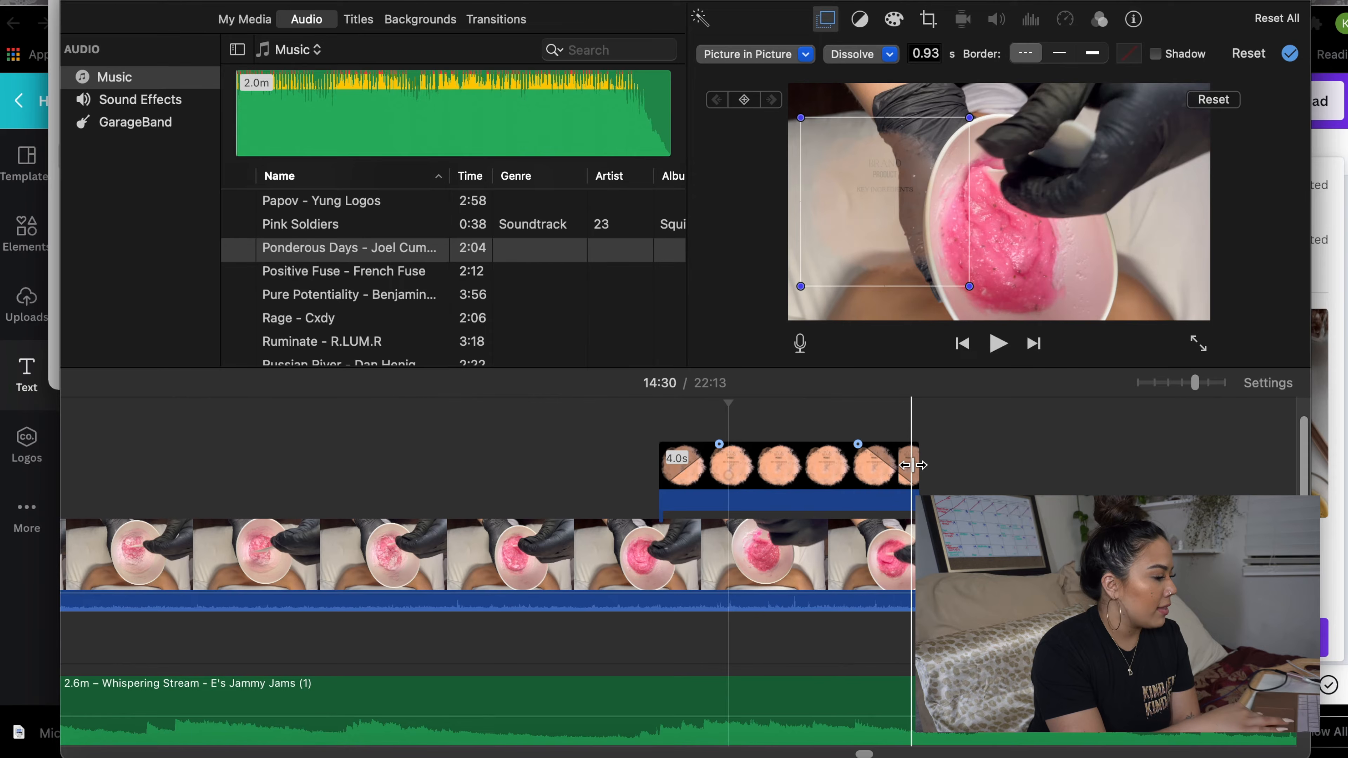
pyautogui.moveTo(917, 466); pyautogui.dragTo(1010, 467)
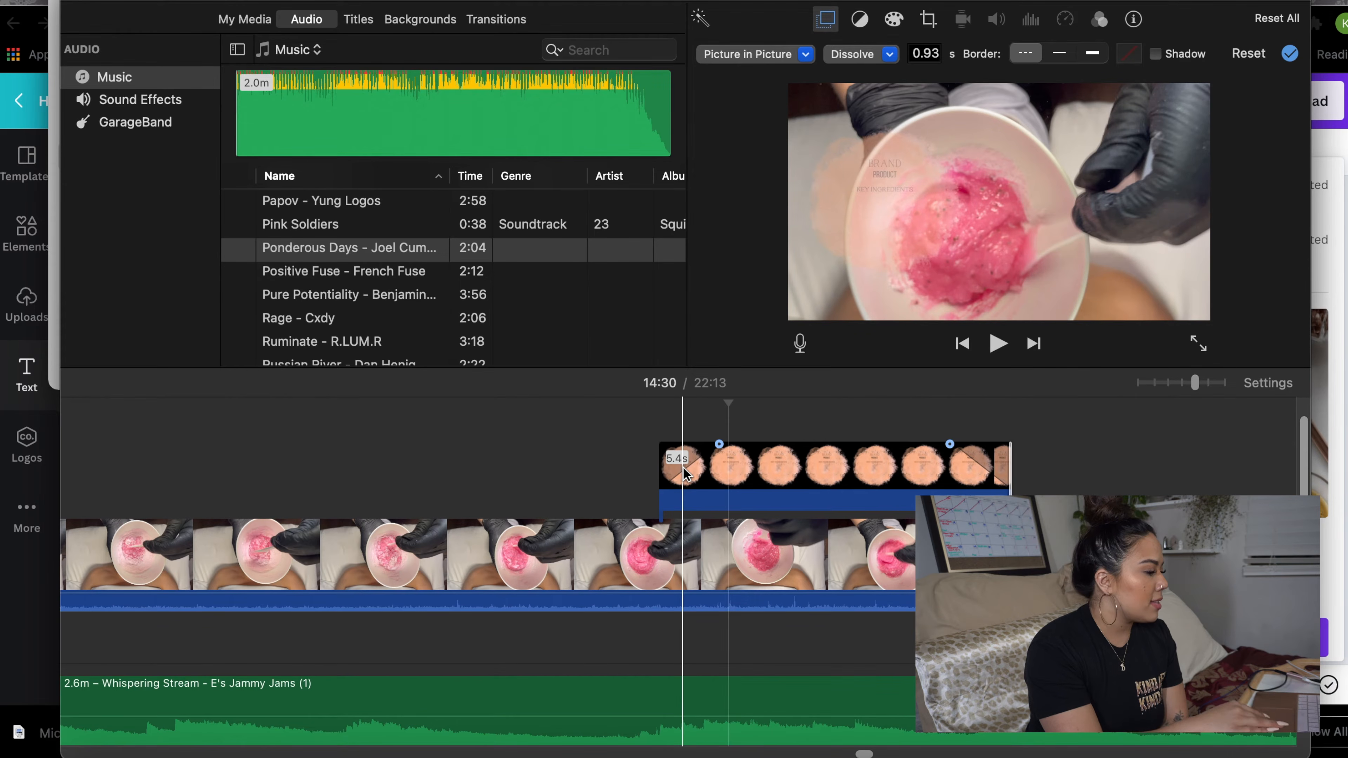
pyautogui.moveTo(1009, 470); pyautogui.dragTo(1115, 478)
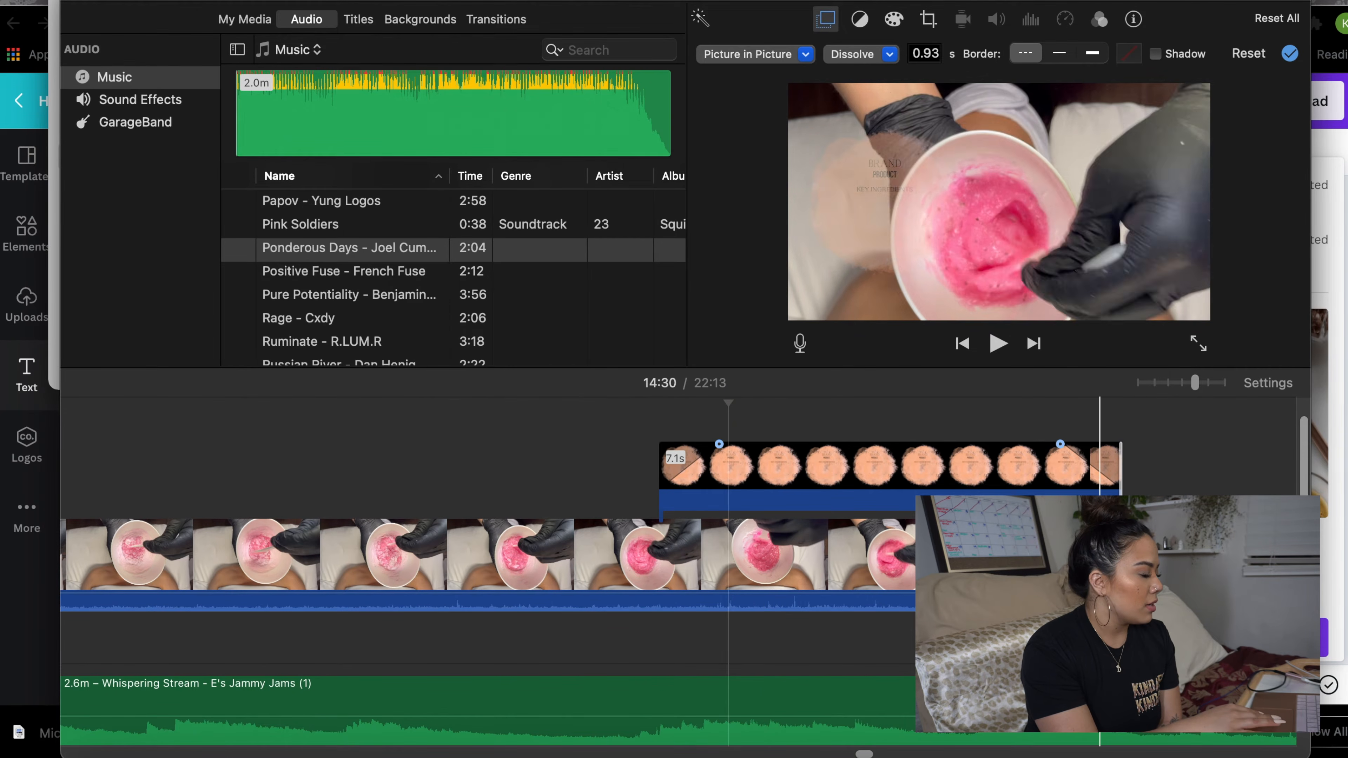
# Delete the brand and key ingredients graphic overlay from above the mixing bowl clip in the timeline
pyautogui.click(919, 466)
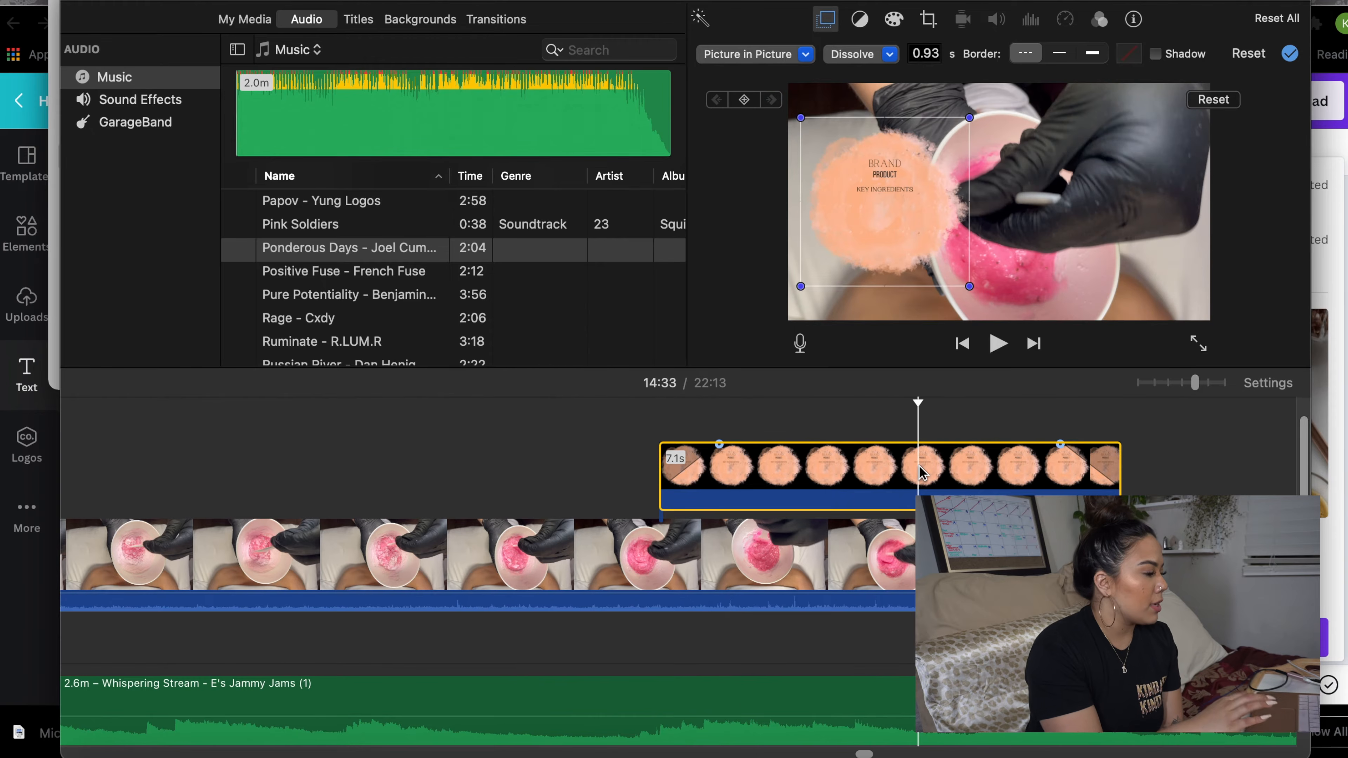
pyautogui.press('Delete')
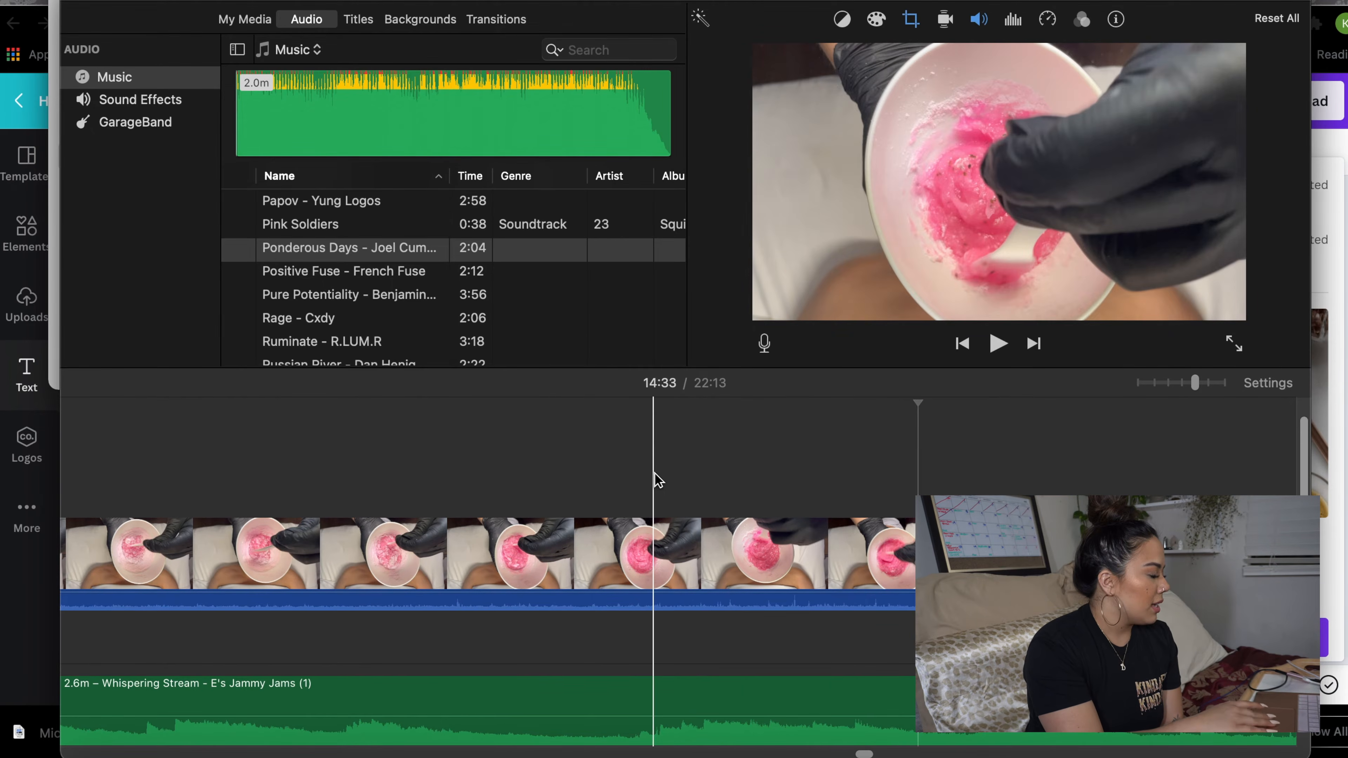
pyautogui.scroll(-2, 659, 480)
pyautogui.hscroll(-10, 658, 480)
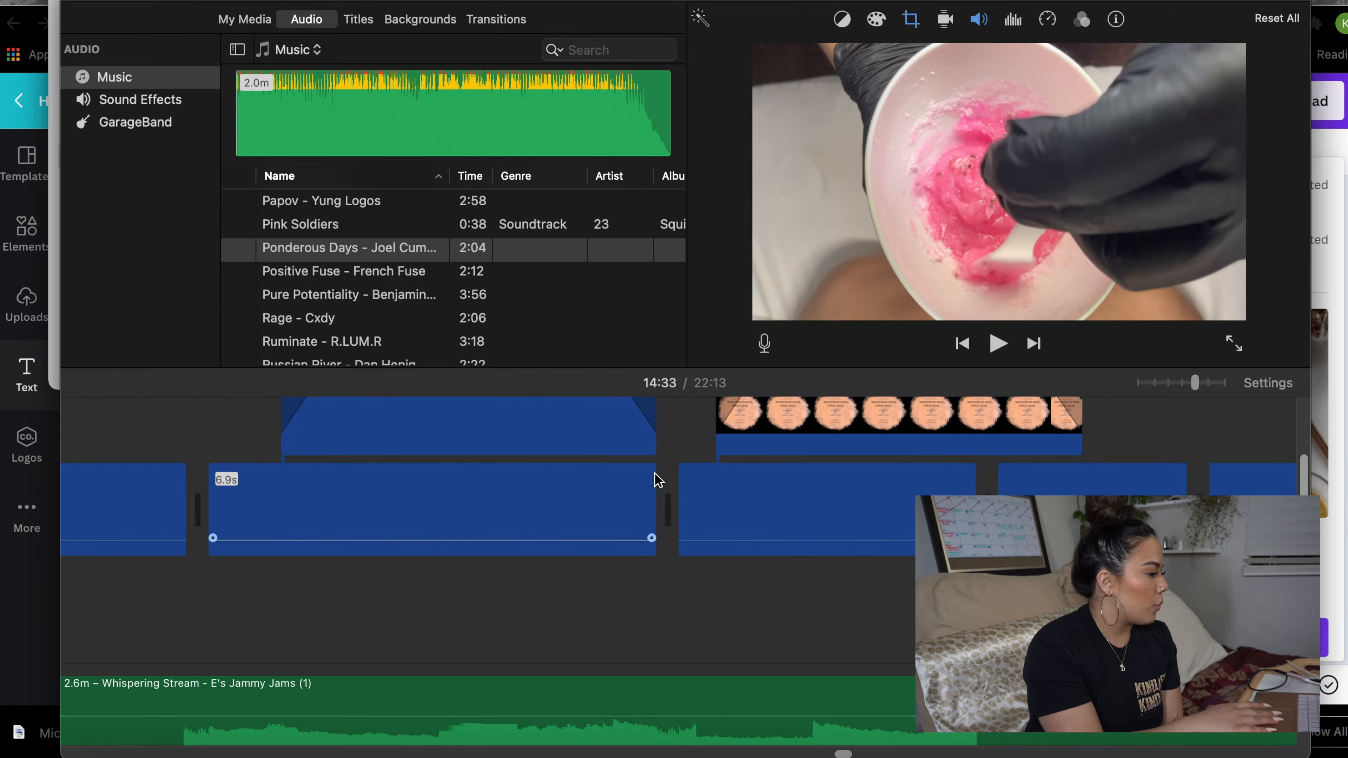
pyautogui.hscroll(-10, 658, 479)
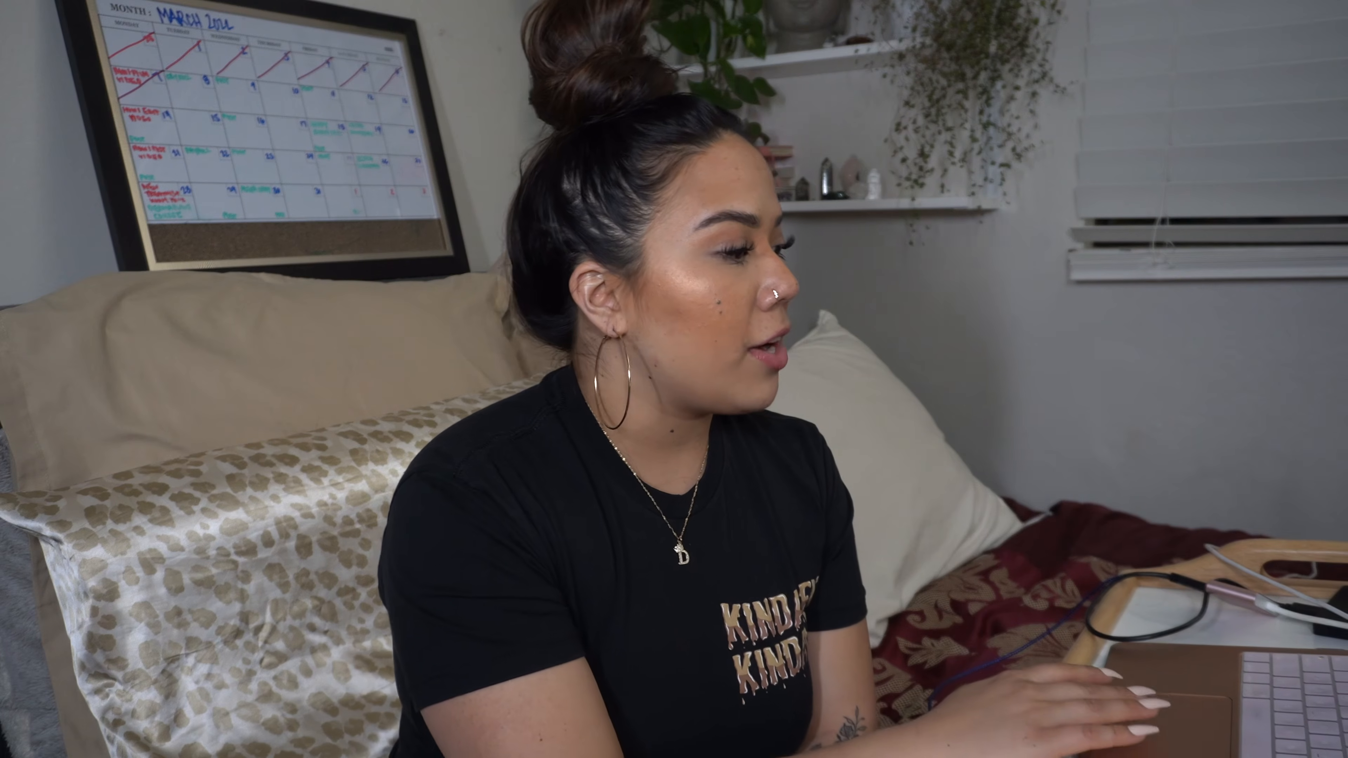